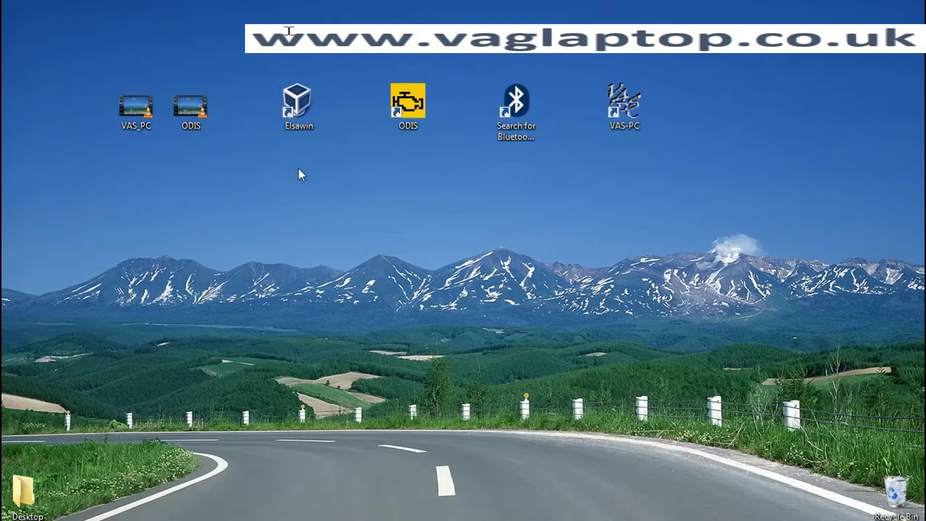
- Boot the Elsawin virtual machine and launch the ElsaWin admin program on the guest desktop
double_click(298, 110)
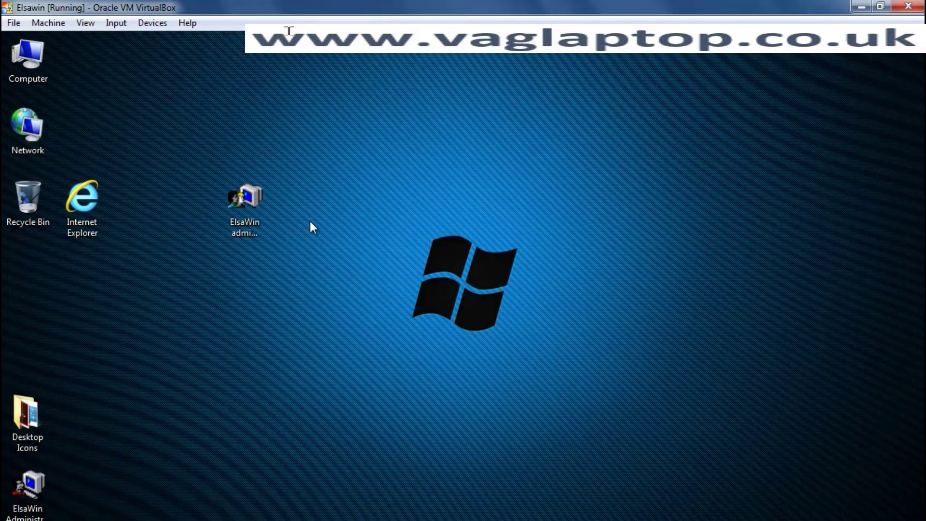
left_click(250, 208)
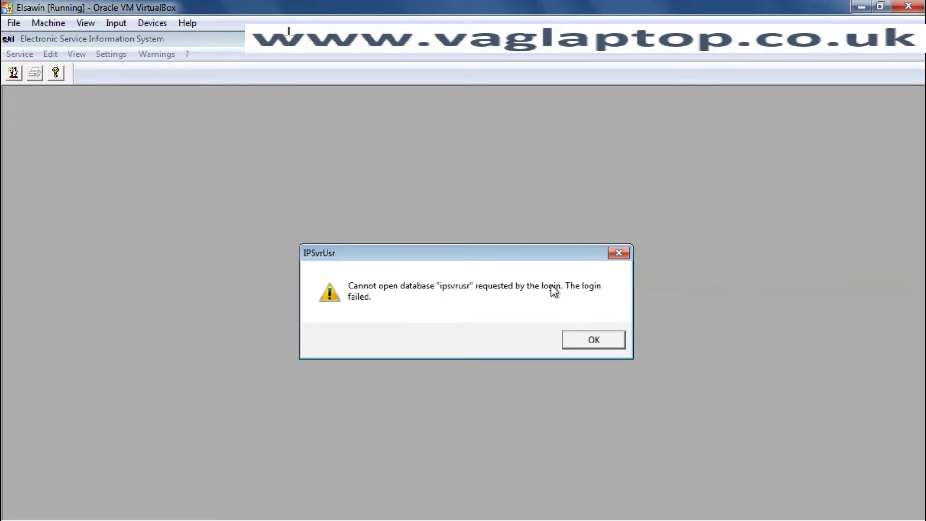
- Dismiss the 'ipsvrusr' database login error and the user admin error message
left_click(597, 342)
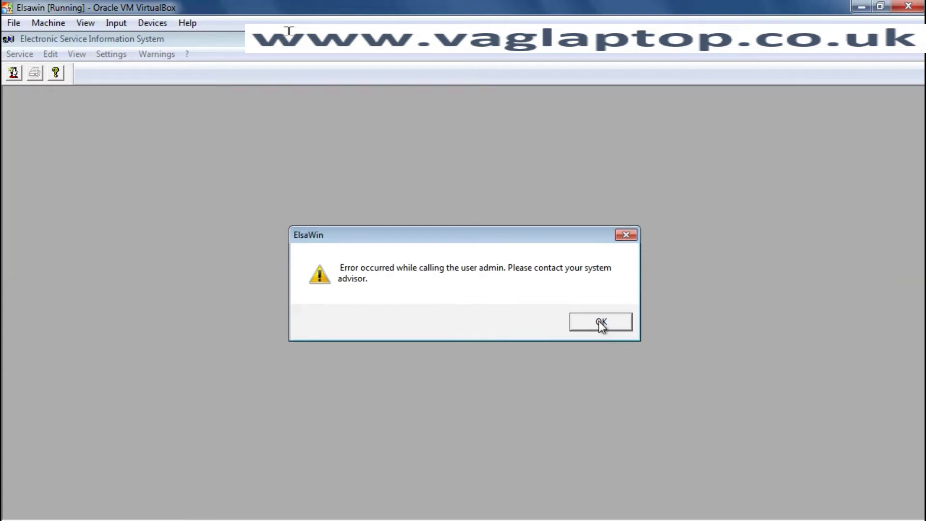
left_click(601, 323)
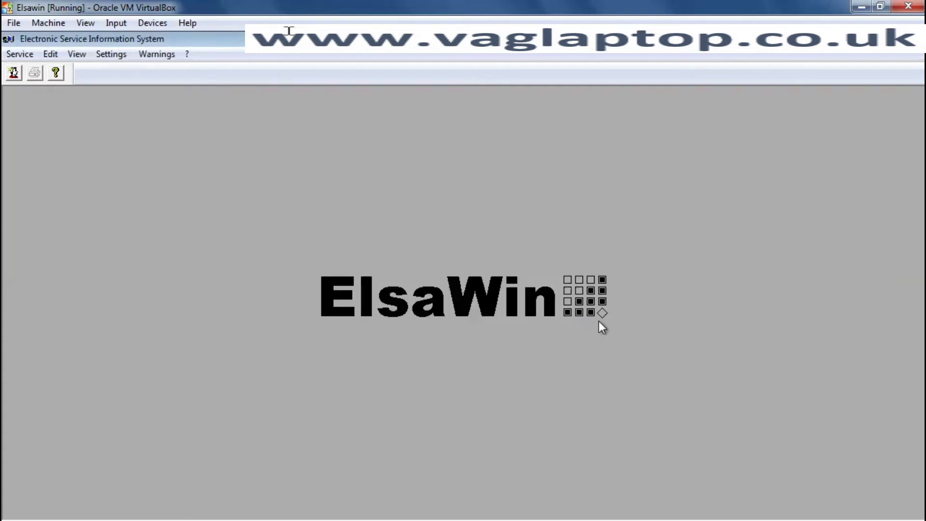
- Log in with the user name and password, then scroll the startup Note down to its safety symbols
left_click(14, 72)
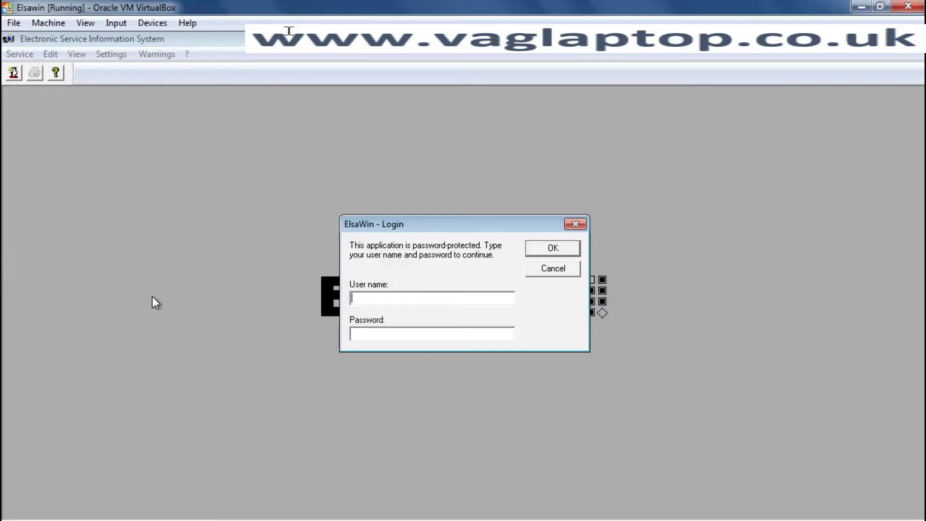
type("admin")
left_click(359, 329)
type("admin")
left_click(551, 249)
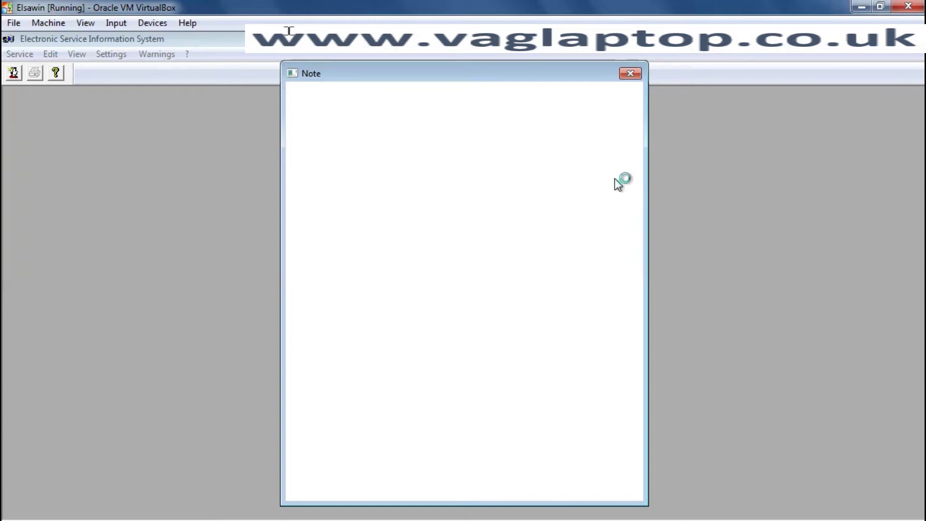
left_click_drag(635, 190, 365, 504)
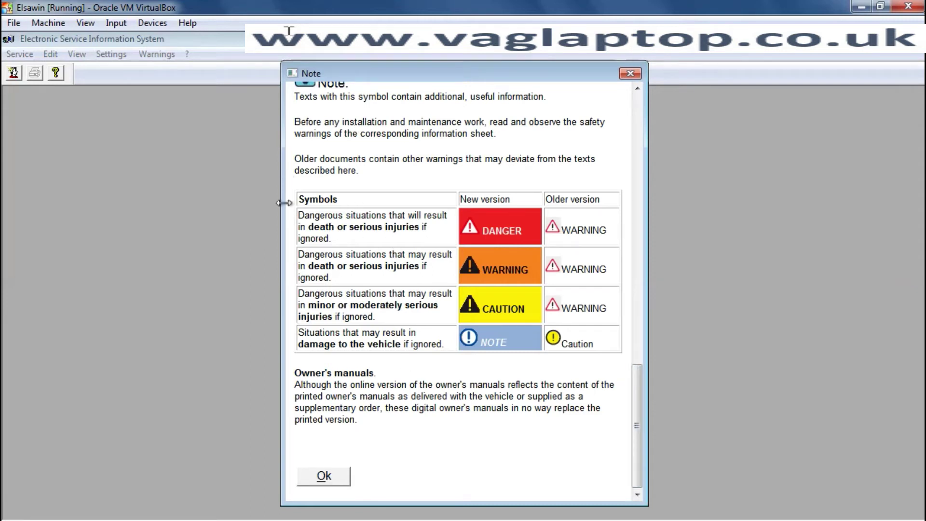
- Close the startup Note to reach the module icons such as Workshop Repair Guide
left_click(335, 475)
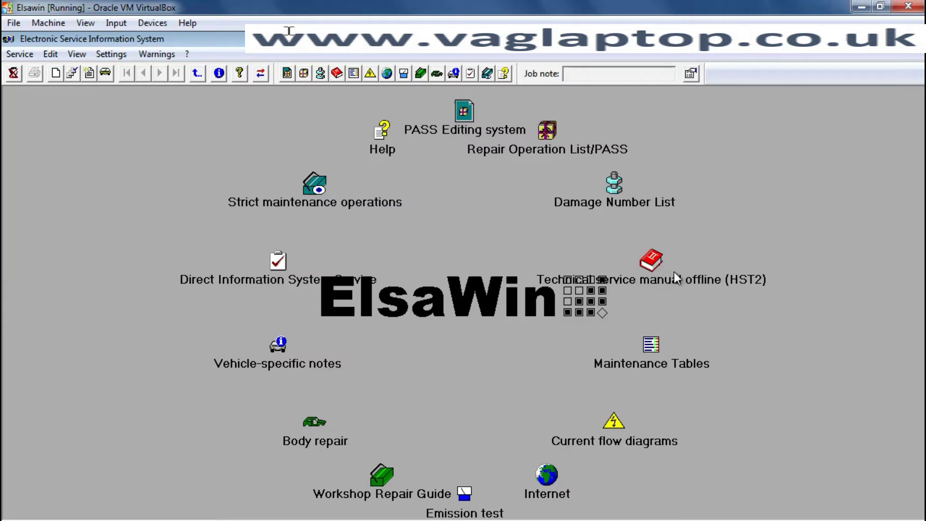
- In Current flow diagrams, set make Volkswagen, model year 2016 and sales model CC
left_click(613, 423)
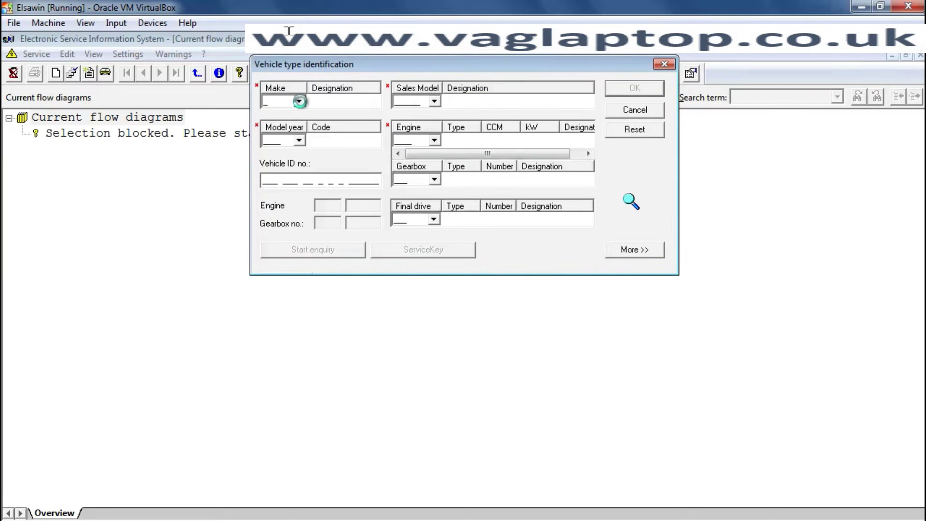
left_click(298, 101)
left_click(302, 117)
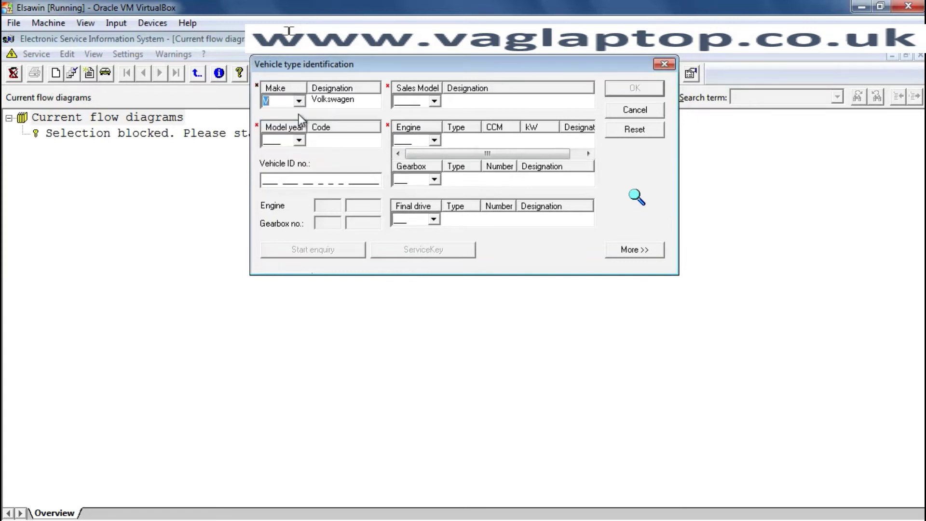
left_click(299, 140)
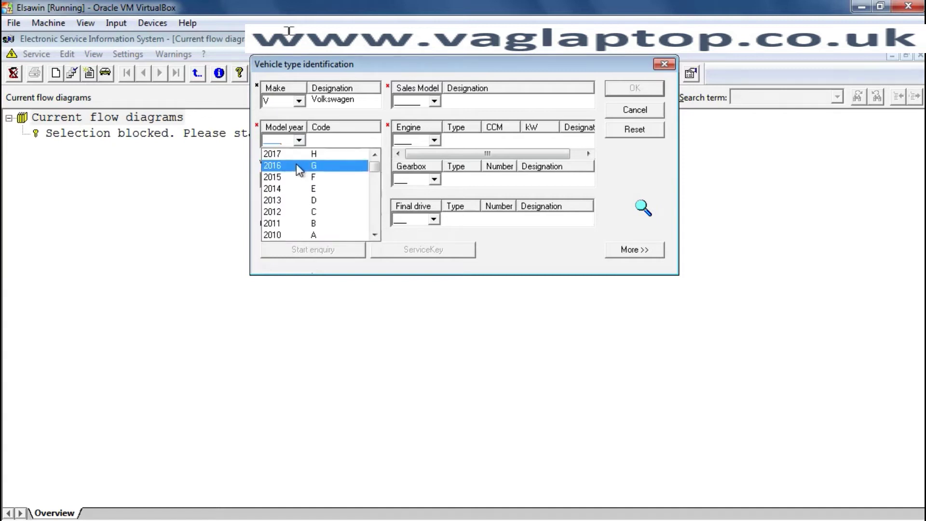
left_click(297, 165)
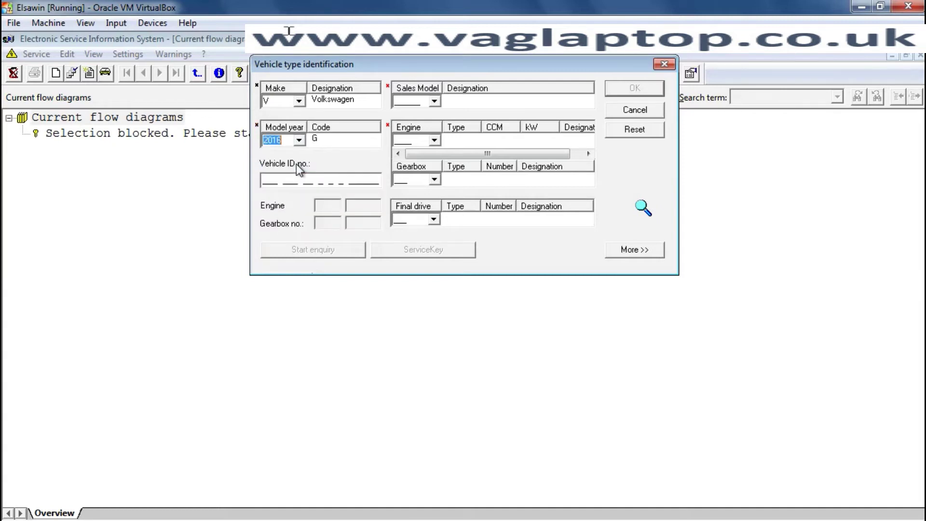
left_click(435, 101)
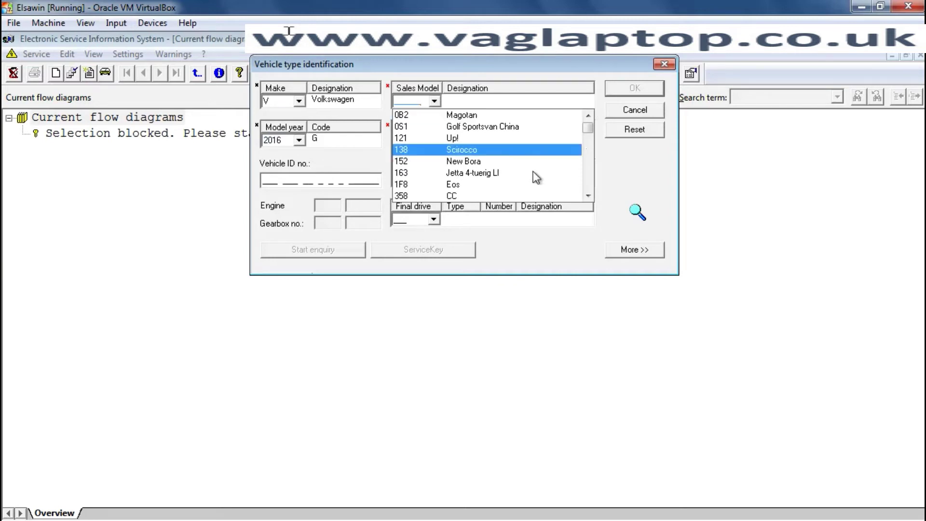
left_click(587, 197)
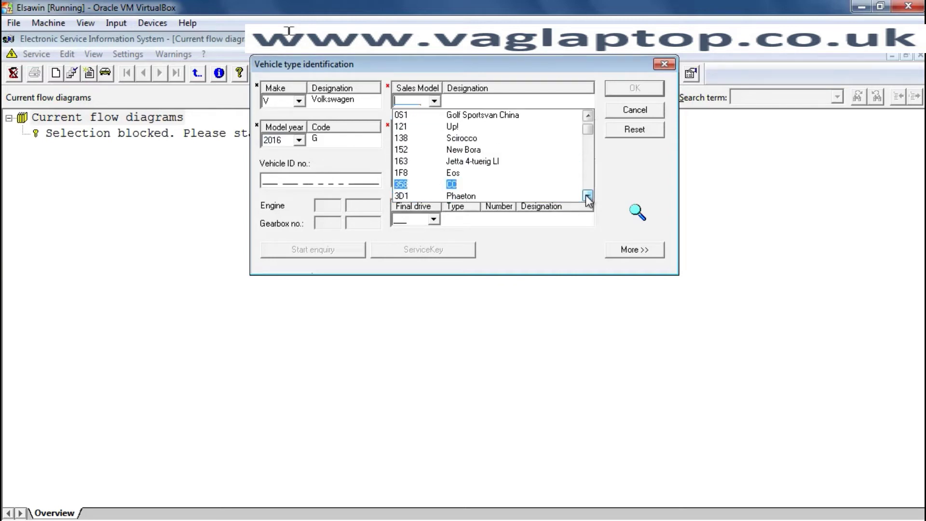
left_click(468, 184)
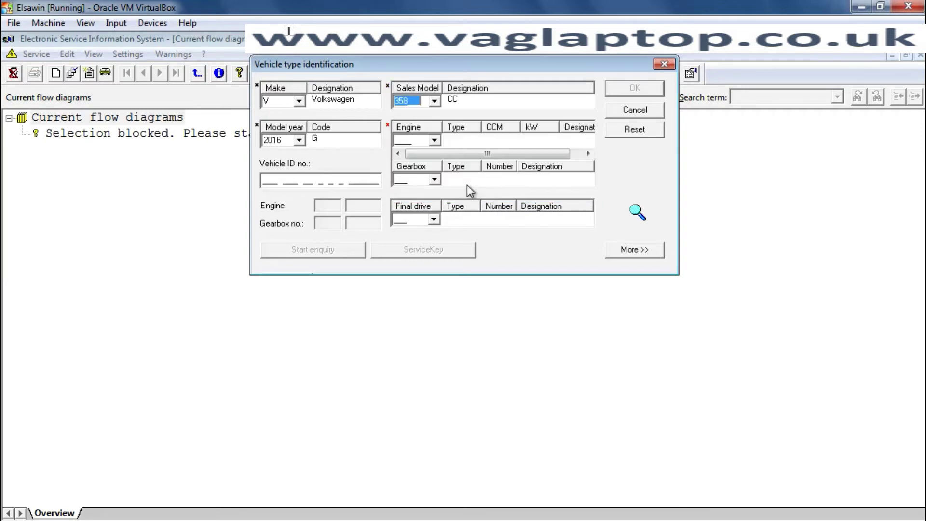
- Choose the CUVC diesel engine and the QYX gearbox
left_click(434, 139)
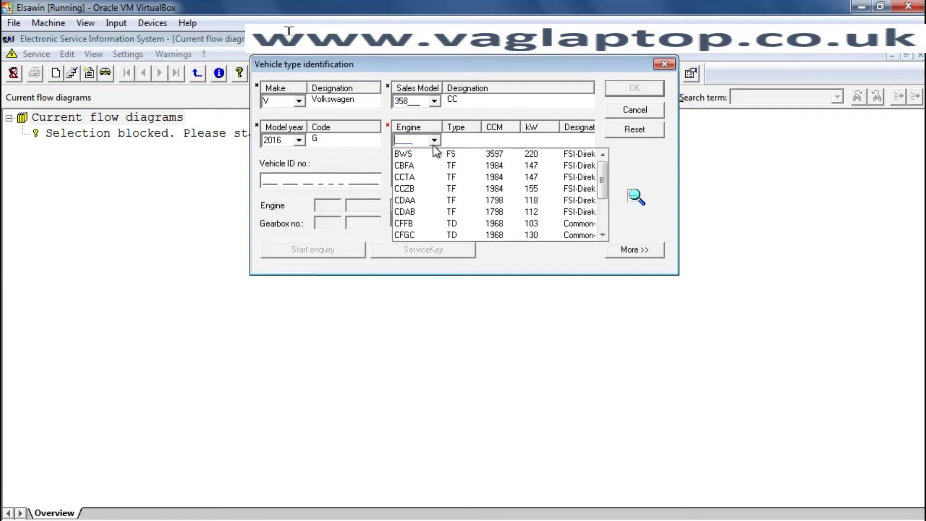
left_click(602, 236)
left_click(602, 235)
left_click(602, 235)
left_click(602, 235)
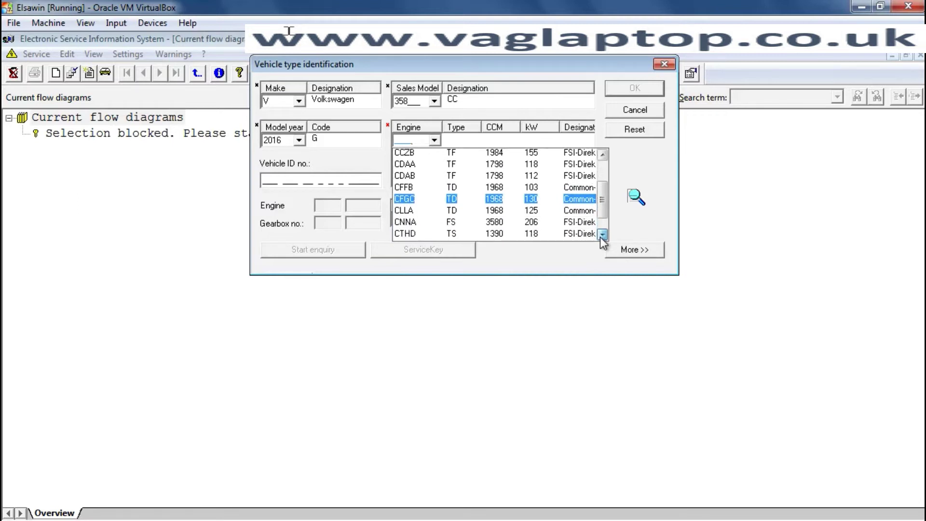
left_click(602, 235)
left_click(602, 236)
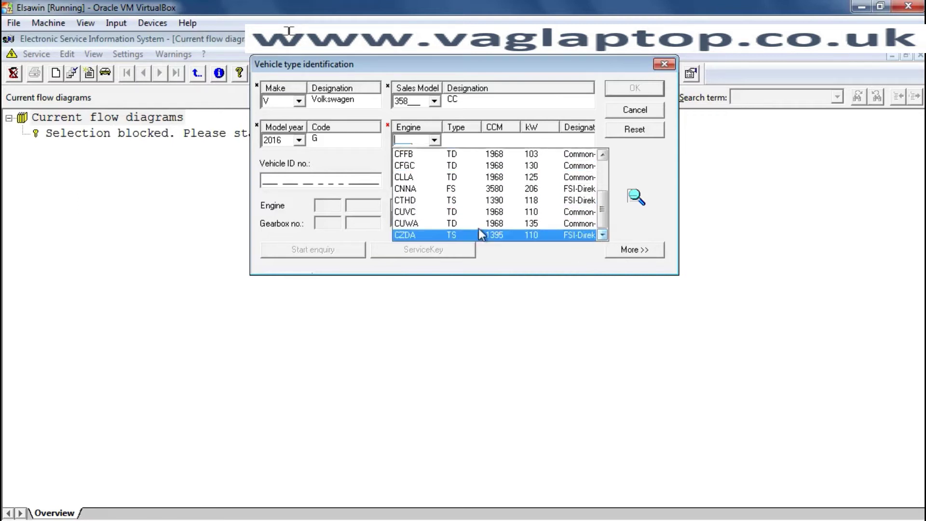
left_click(425, 209)
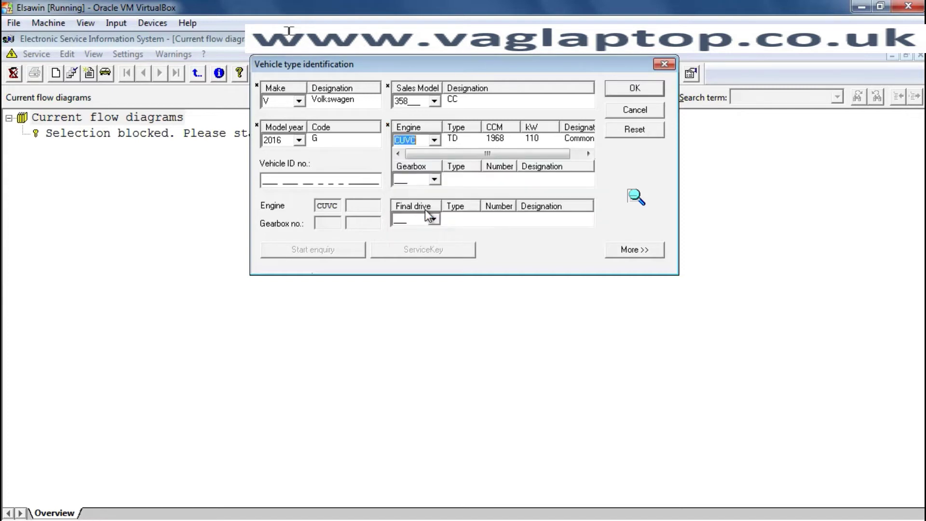
left_click(435, 179)
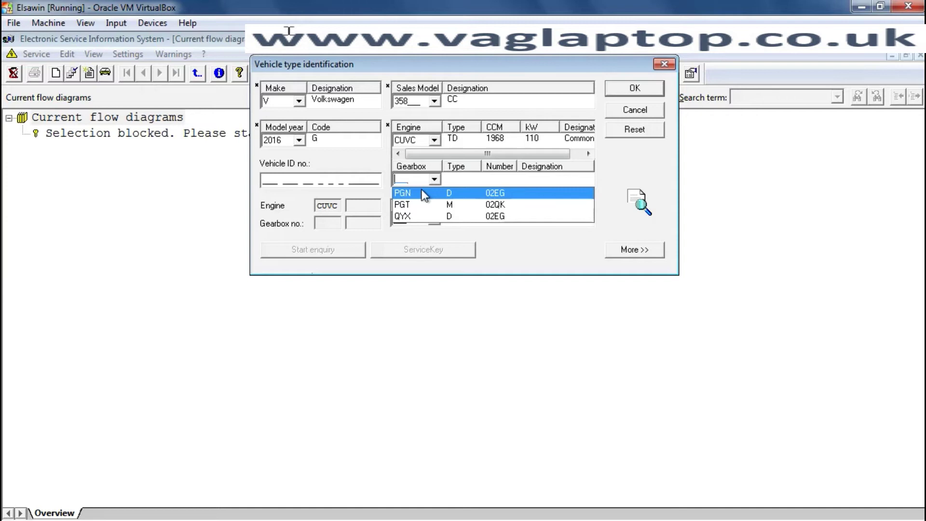
left_click(423, 216)
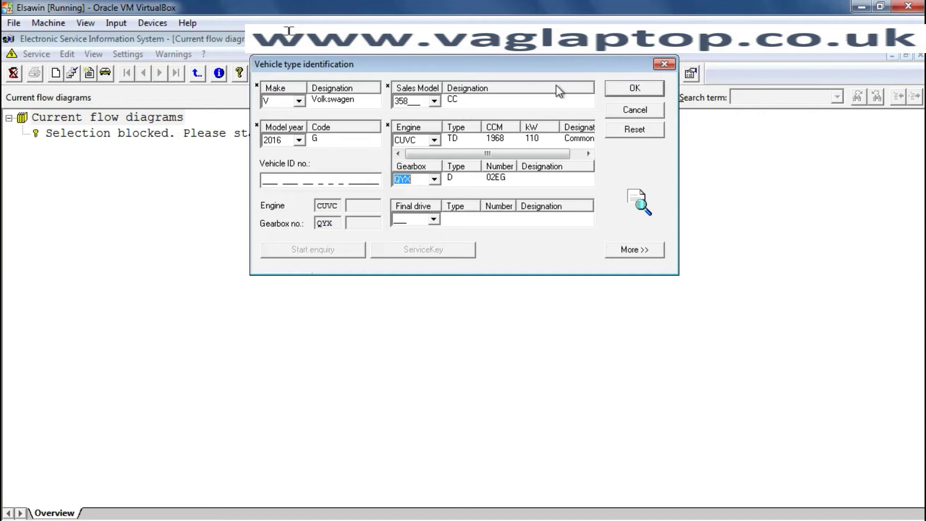
- Confirm the identification, expand '2.0l diesel engine, CUVC' and select its Page 10 exhaust gas recirculation entry
left_click(625, 93)
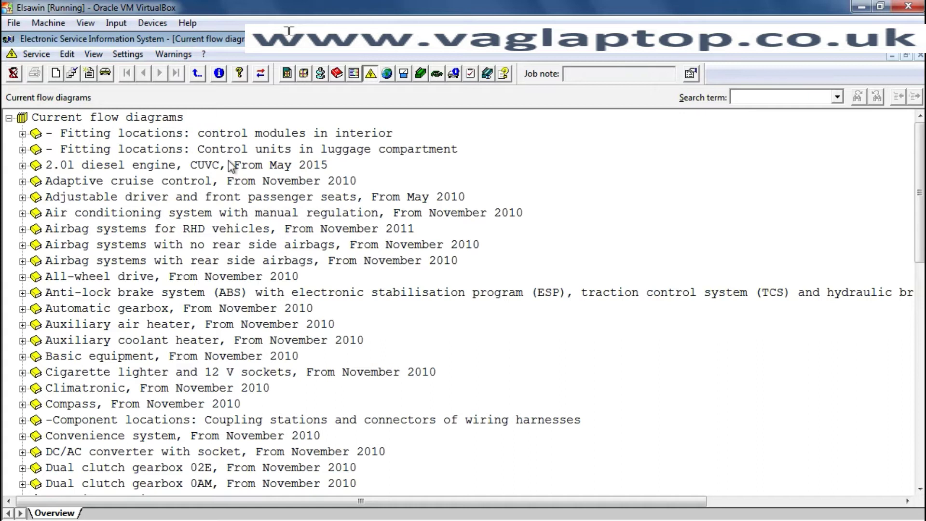
left_click(22, 166)
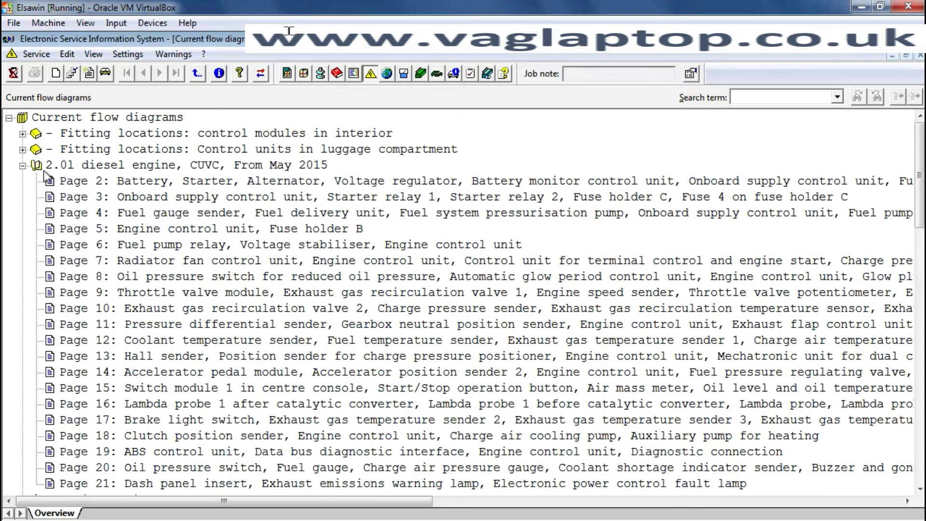
left_click(141, 307)
- Open the Page 10 current flow diagram and scroll through it
double_click(142, 309)
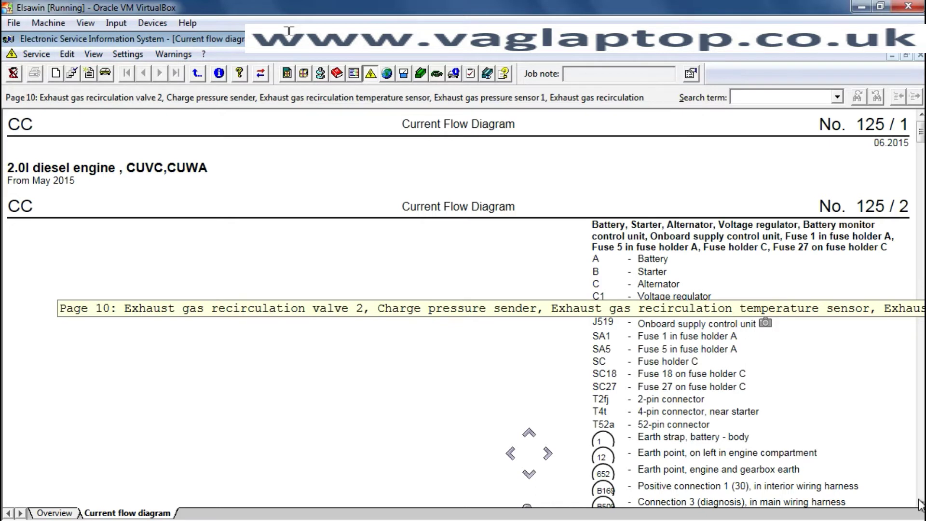
scroll(920, 505, "down", 2)
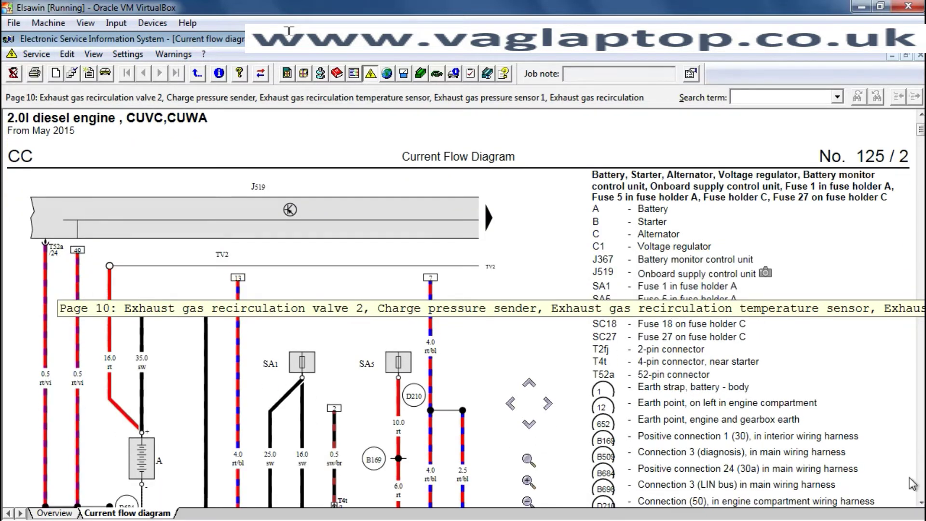
scroll(919, 504, "down", 1)
scroll(921, 504, "down", 1)
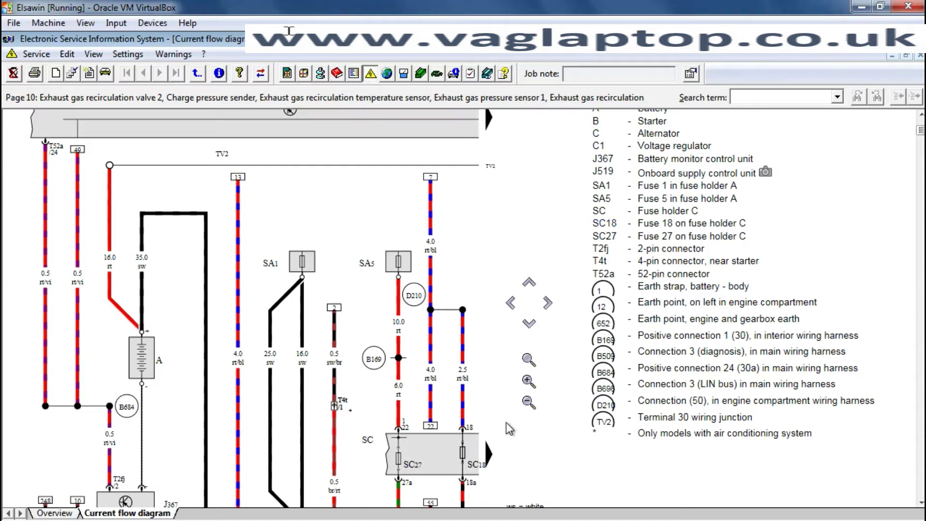
scroll(499, 432, "down", 3)
scroll(500, 434, "down", 3)
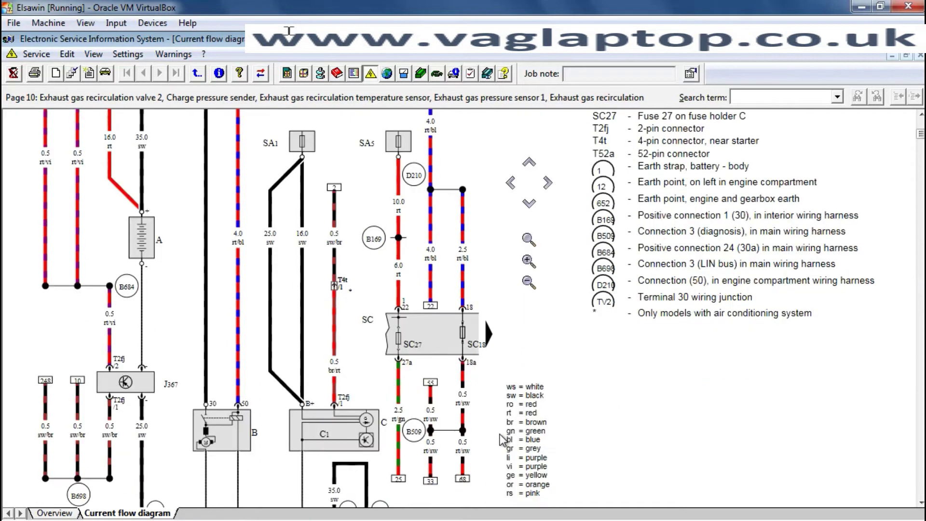
scroll(513, 436, "up", 6)
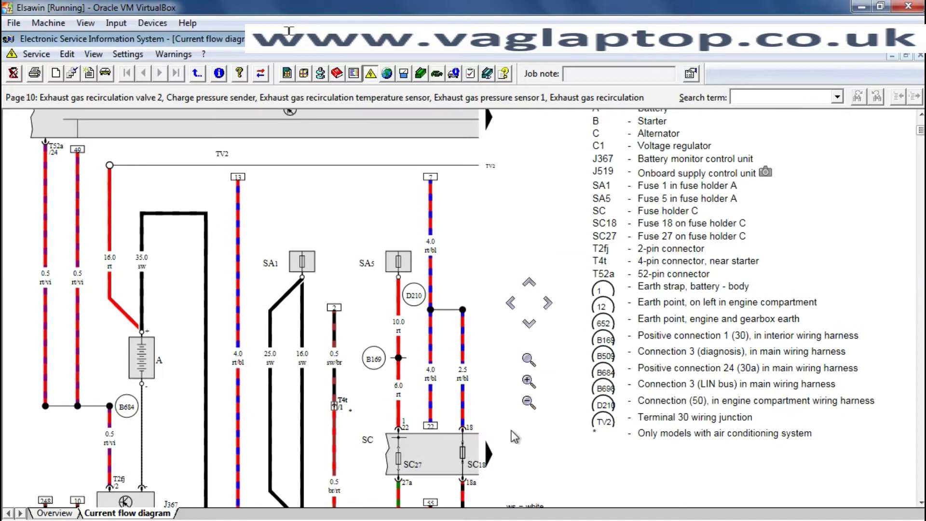
scroll(512, 433, "up", 6)
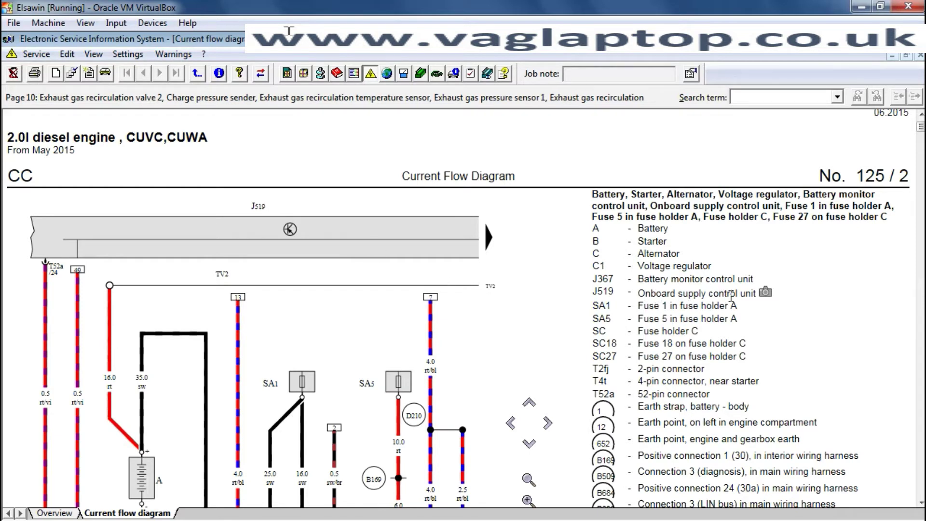
scroll(815, 331, "up", 1)
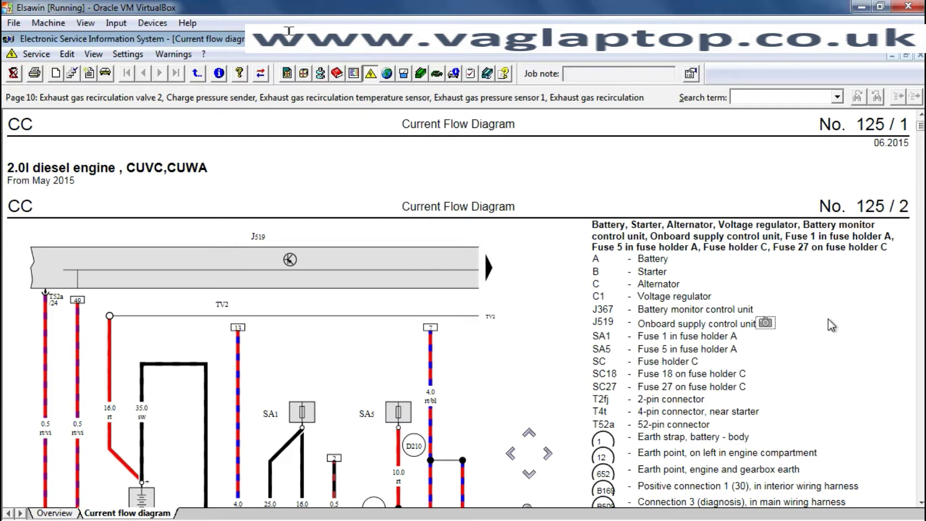
scroll(833, 321, "down", 4)
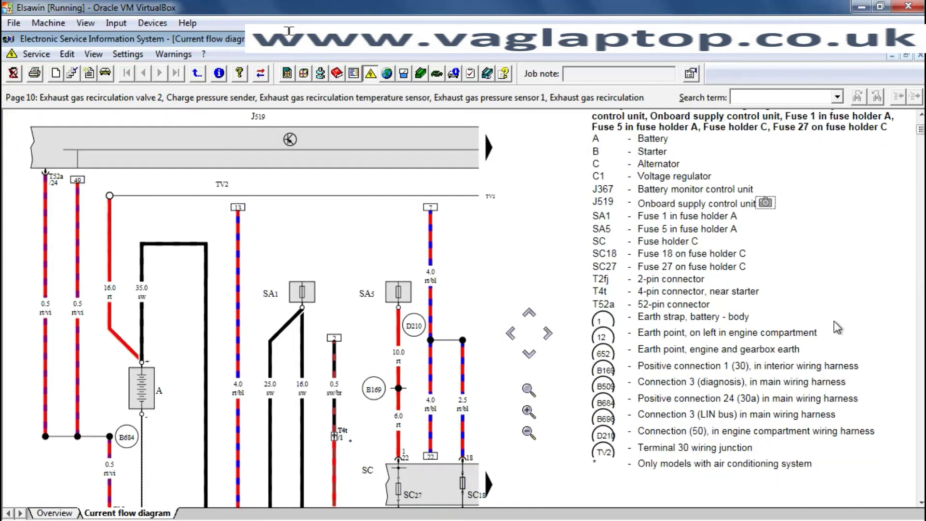
scroll(834, 321, "down", 2)
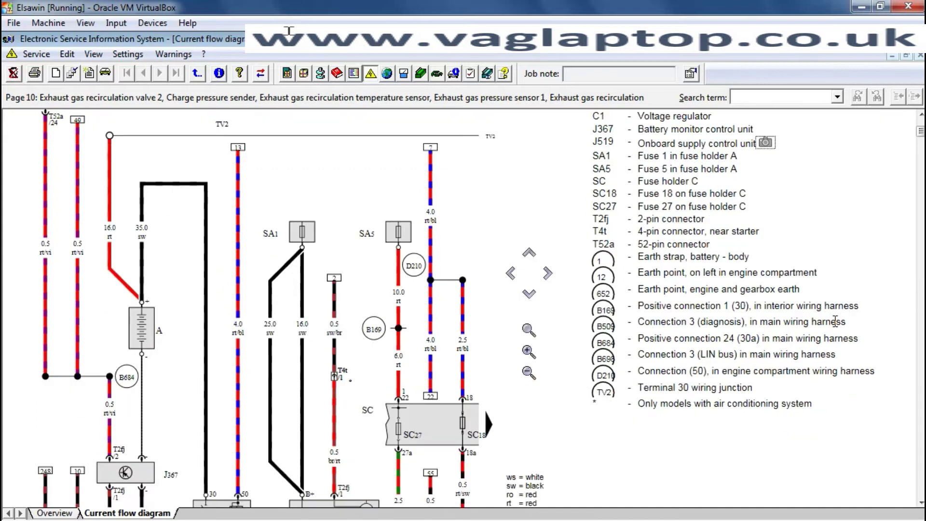
scroll(835, 320, "down", 2)
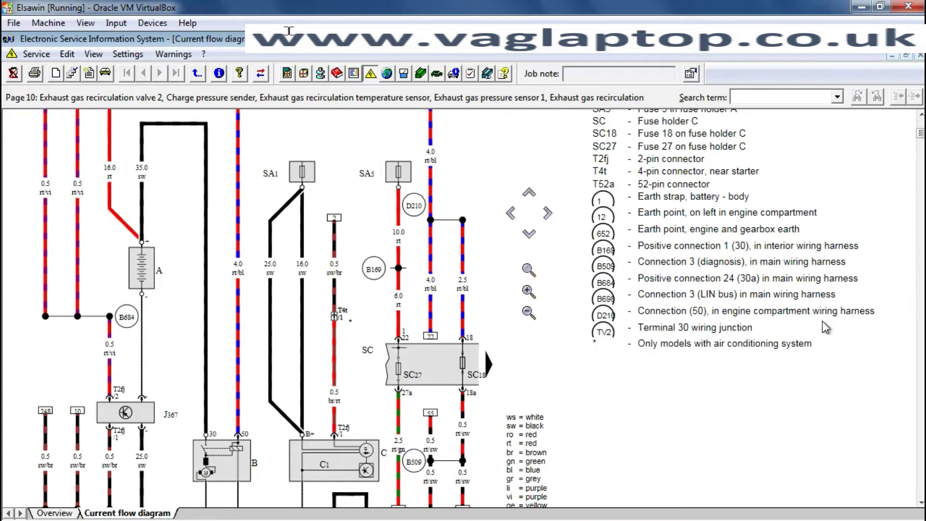
scroll(825, 328, "up", 4)
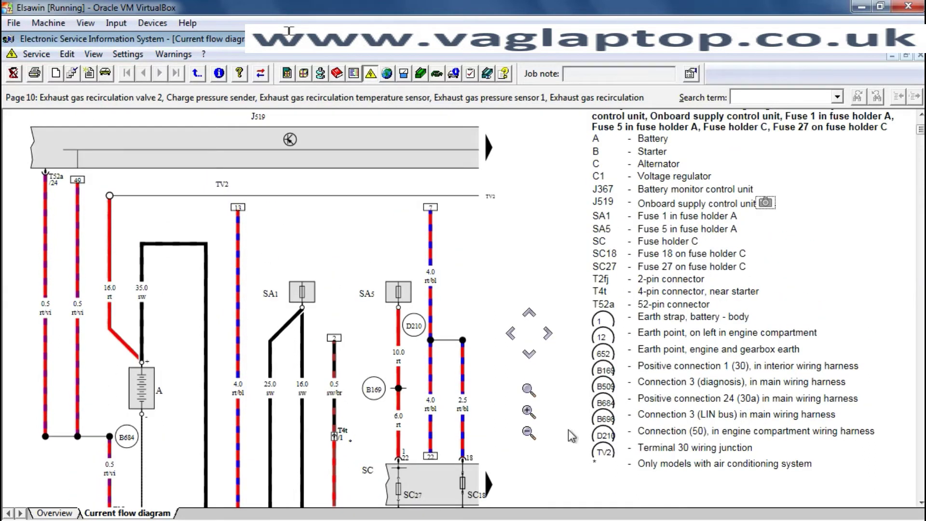
scroll(507, 293, "down", 10)
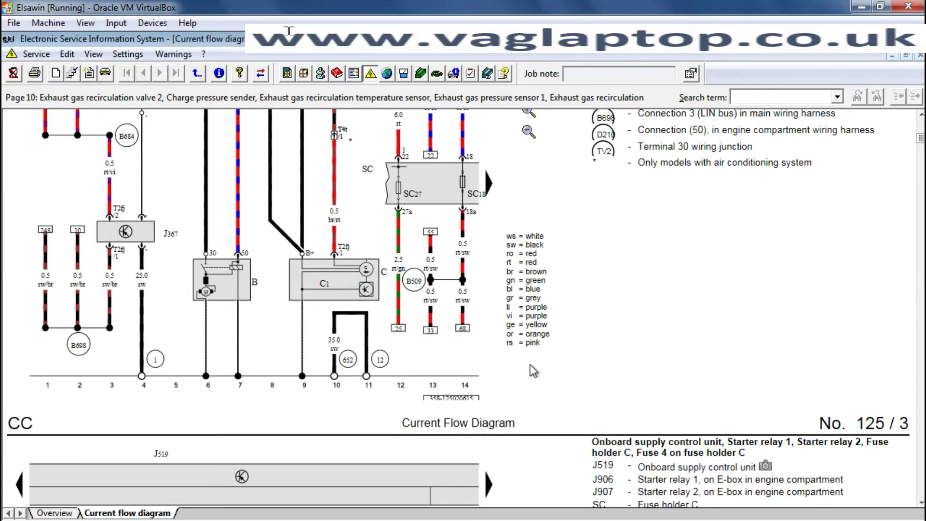
scroll(534, 369, "up", 8)
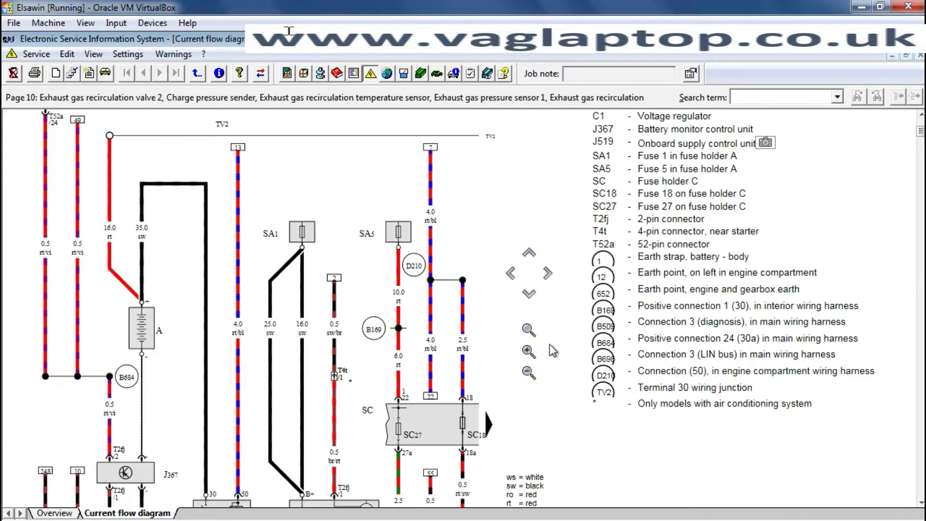
scroll(548, 343, "down", 4)
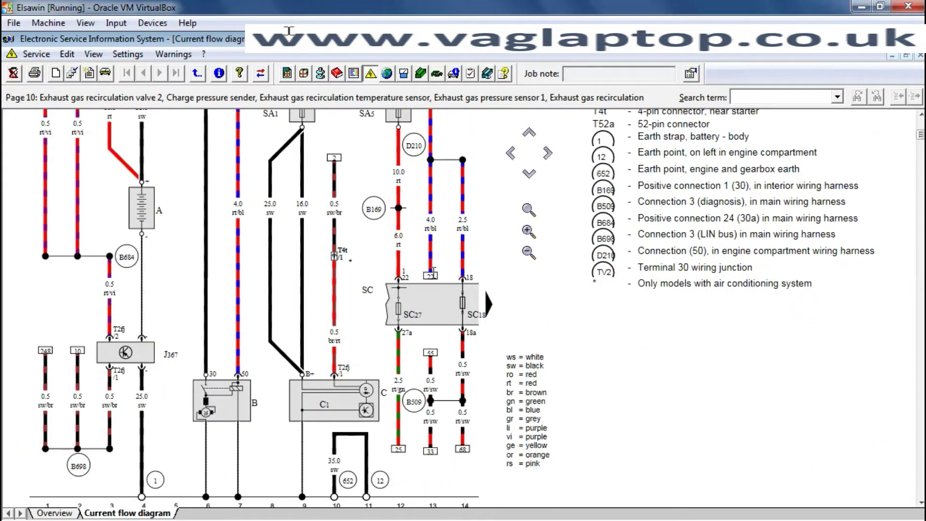
- Follow connector 22 to its continuation and review the component and wire-colour keys
mouse_move(434, 273)
scroll(431, 284, "down", 3)
scroll(429, 289, "up", 3)
left_click(432, 273)
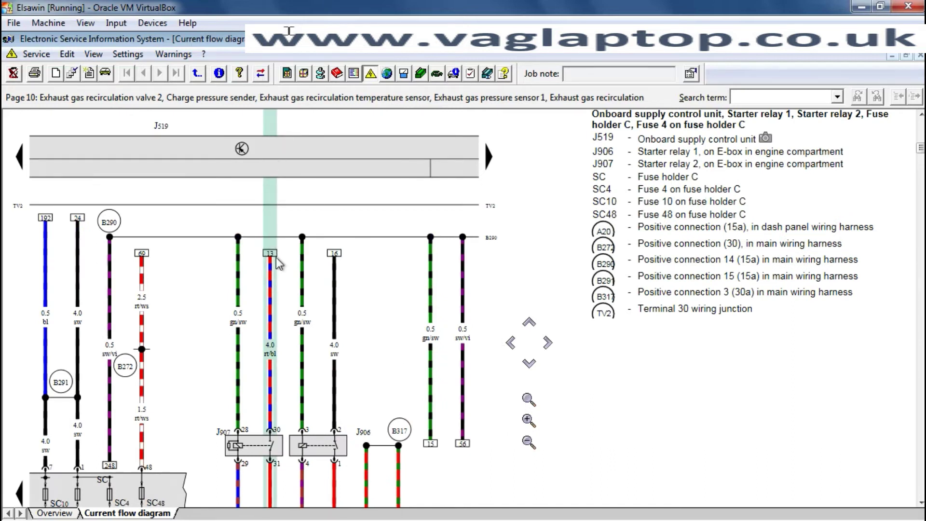
scroll(279, 263, "down", 1)
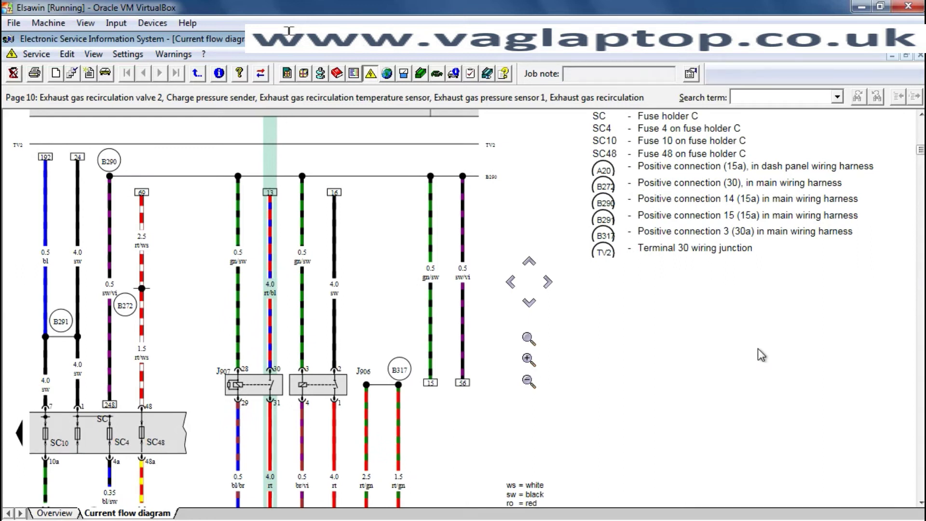
scroll(762, 355, "up", 1)
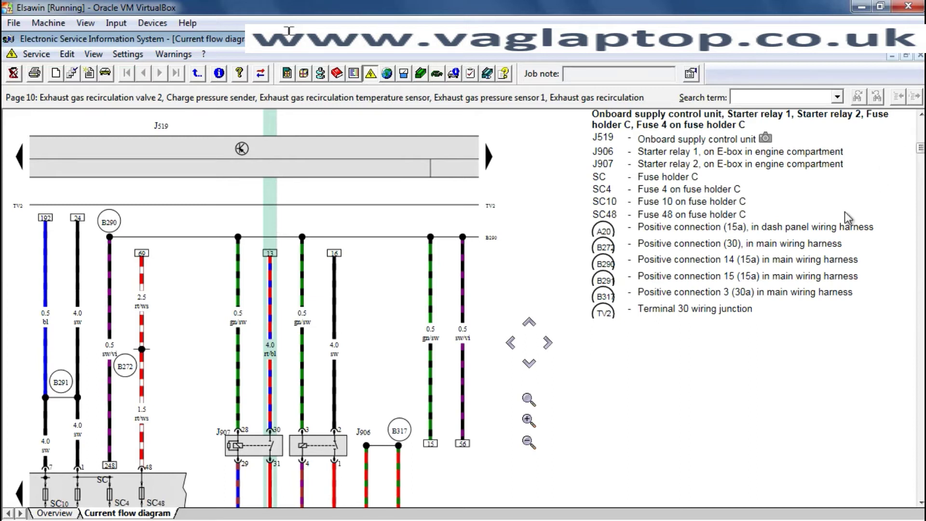
scroll(585, 415, "down", 5)
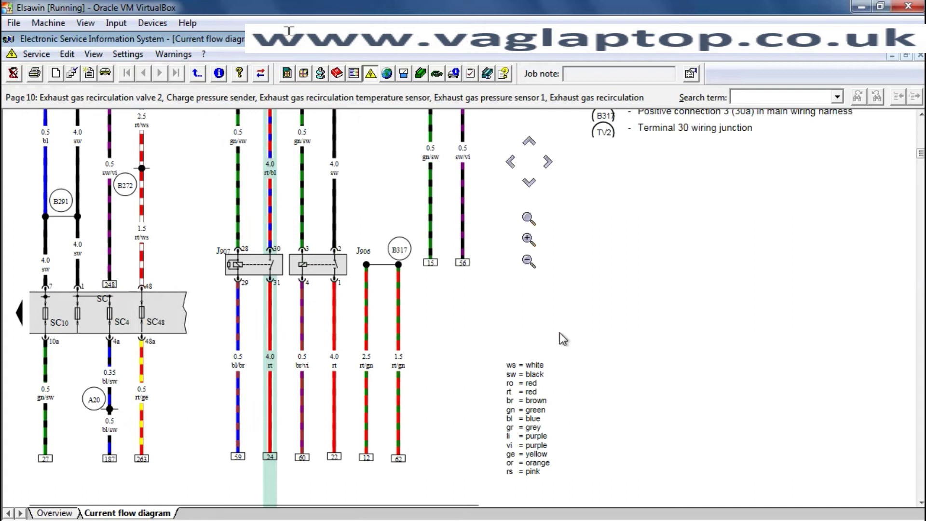
scroll(682, 303, "up", 2)
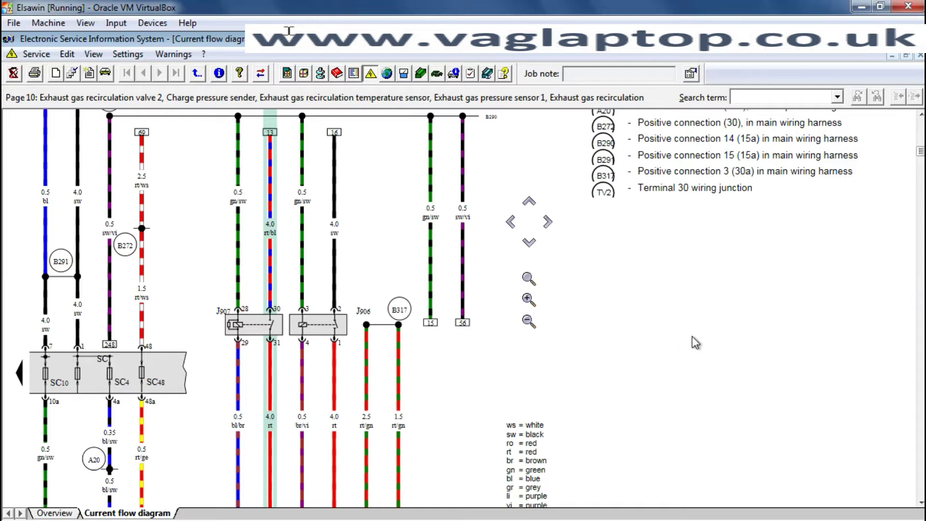
scroll(694, 344, "up", 4)
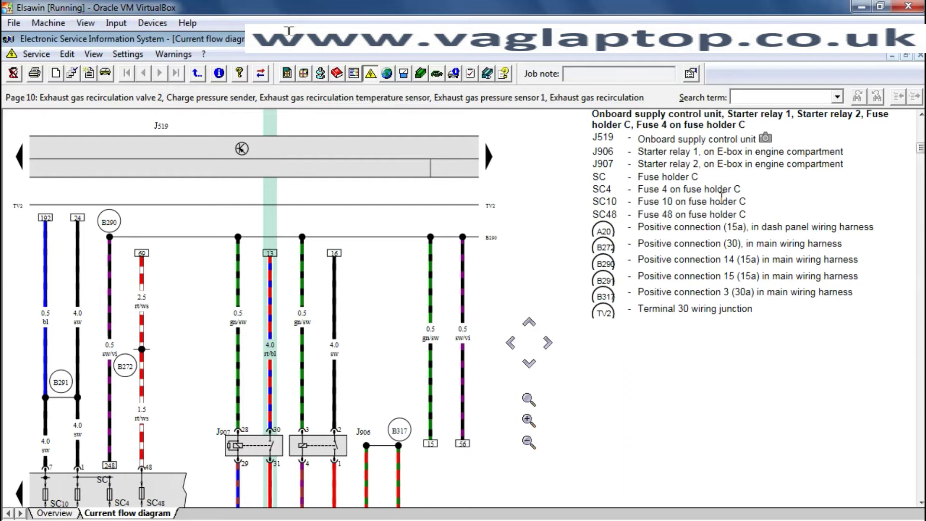
scroll(719, 409, "down", 1)
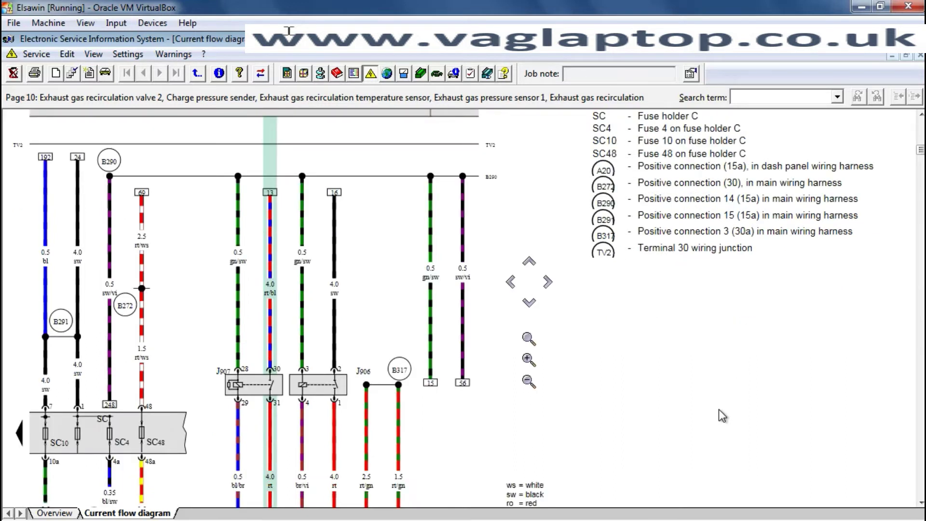
scroll(719, 410, "down", 1)
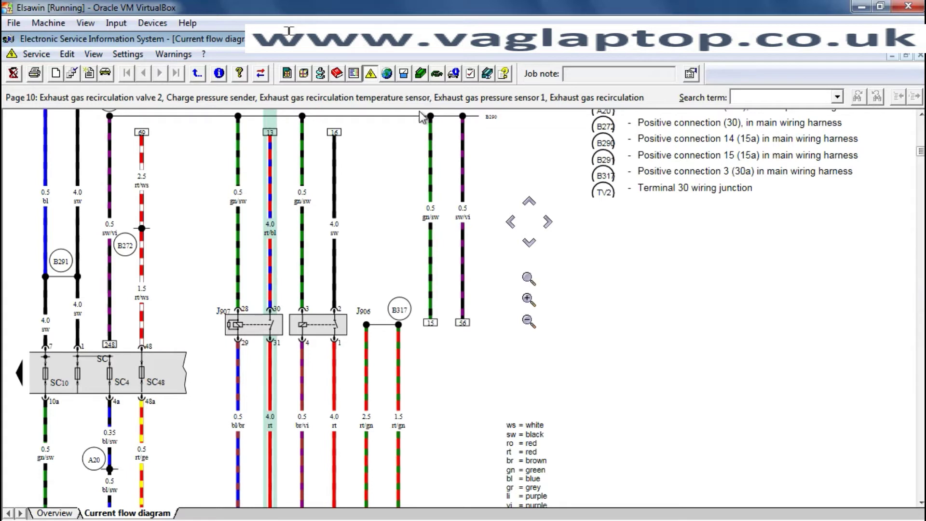
- Open the Workshop Repair Guide for the identified 2016 CC, dismissing the PR-numbers caution
left_click(420, 74)
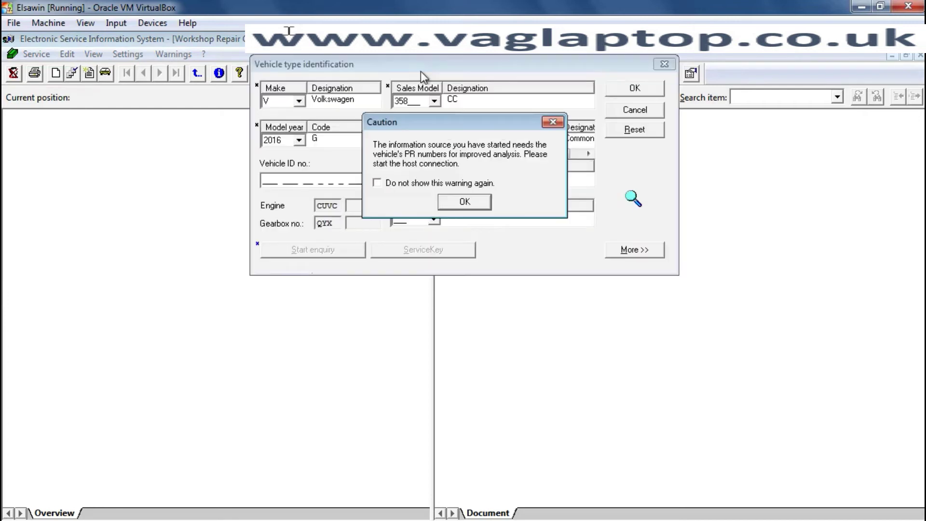
left_click(465, 202)
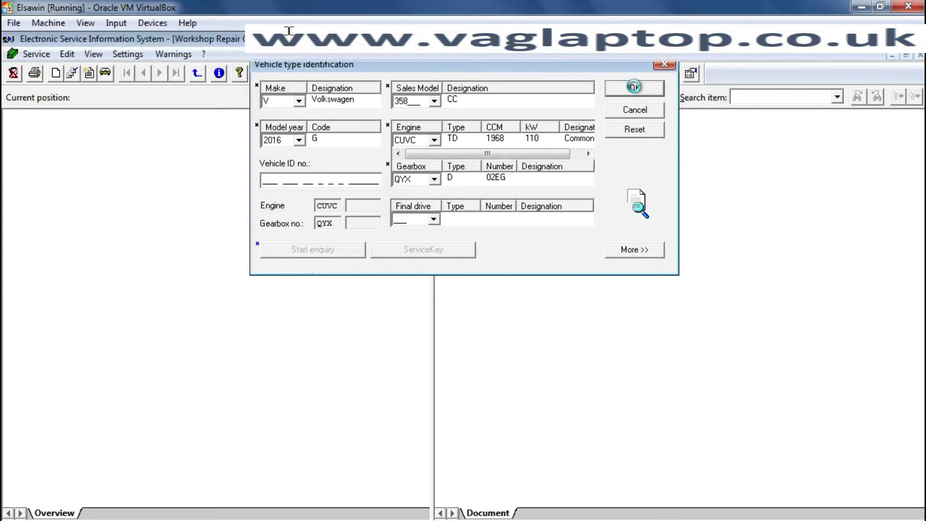
left_click(634, 90)
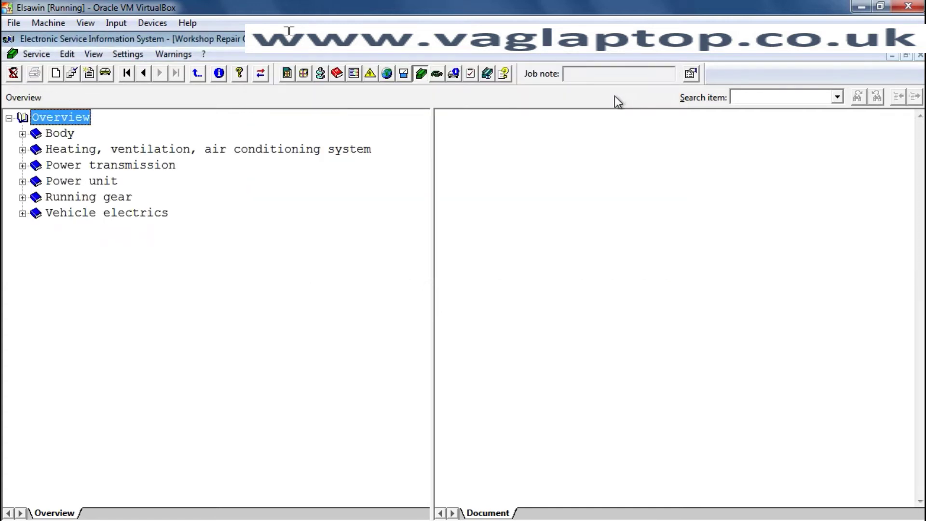
- Expand Power unit › Fuel supply system - Diesel engines, browse 00 Technical data, then expand 20 Fuel supply
left_click(22, 182)
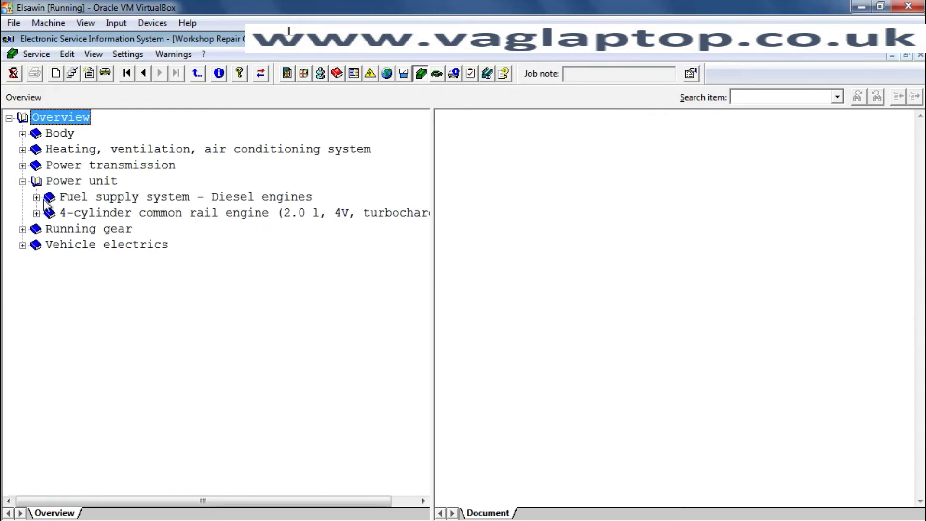
left_click(37, 197)
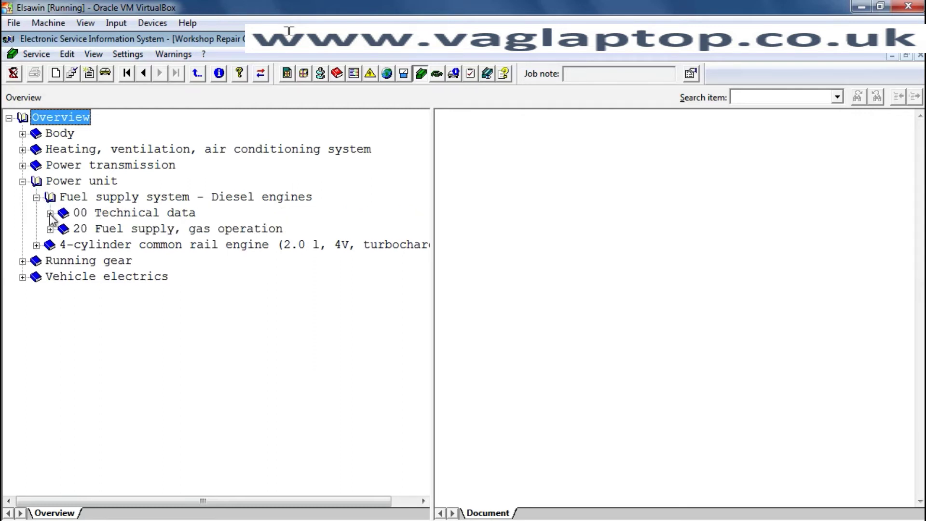
left_click(50, 213)
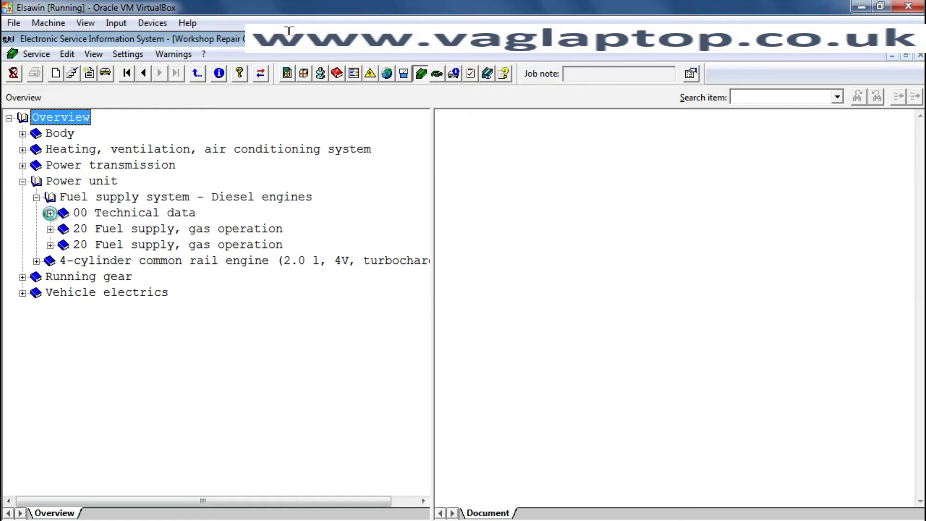
left_click(50, 213)
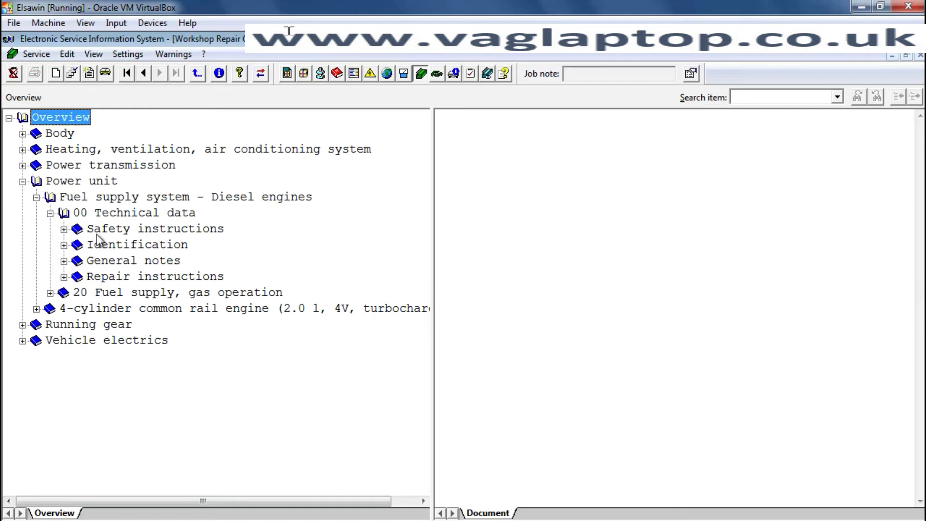
left_click(64, 229)
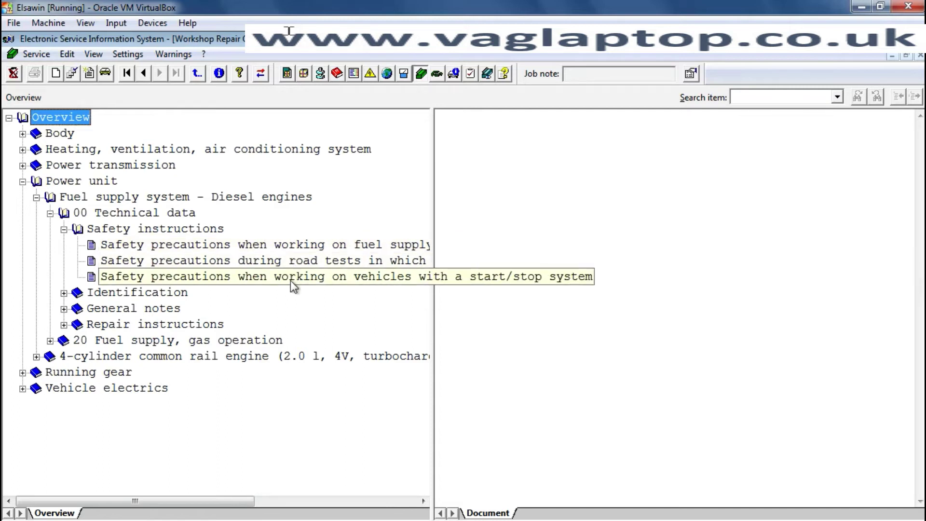
left_click(63, 229)
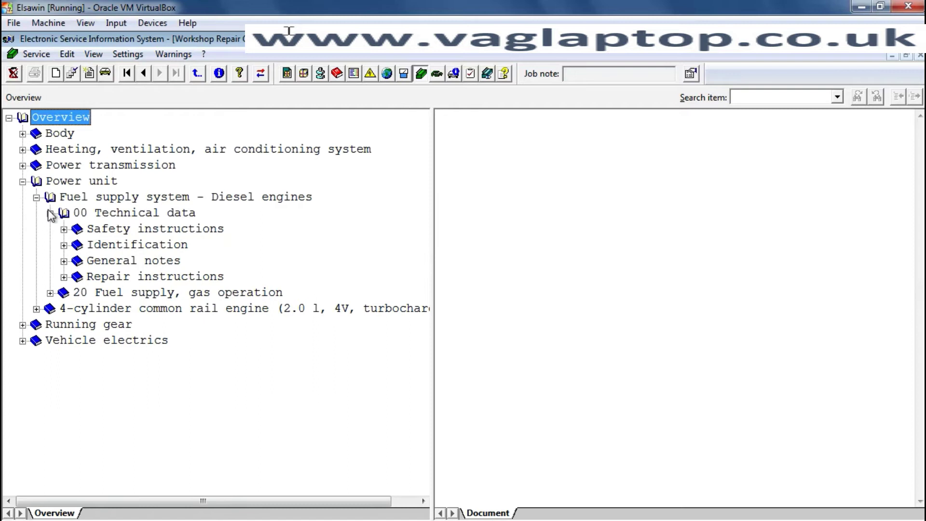
left_click(50, 213)
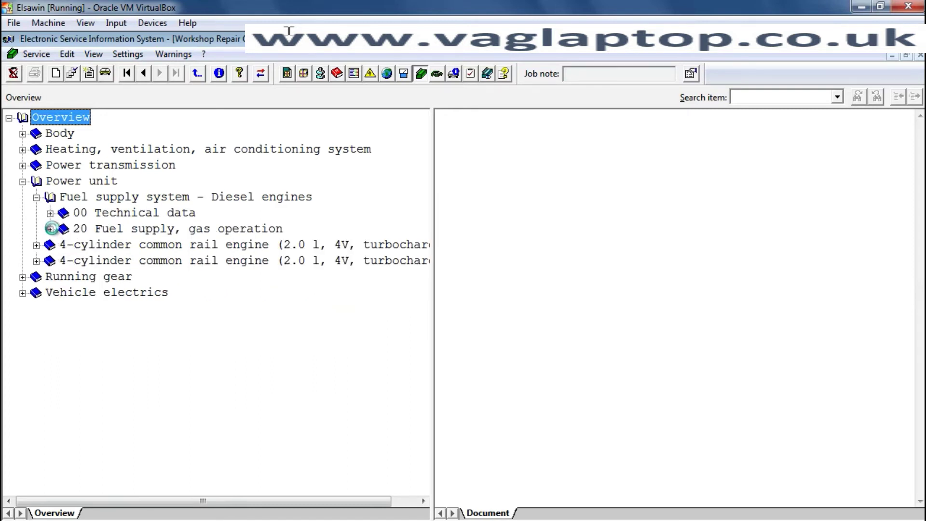
left_click(51, 228)
left_click(50, 229)
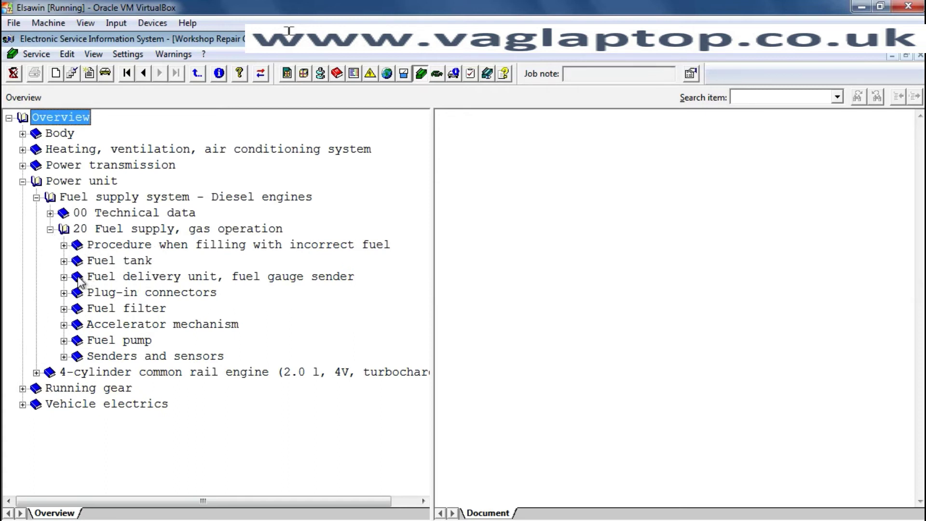
- Open Fuel filter › 'Fuel hoses in the engine compartment', scroll through it, and widen the Overview tree
left_click(64, 308)
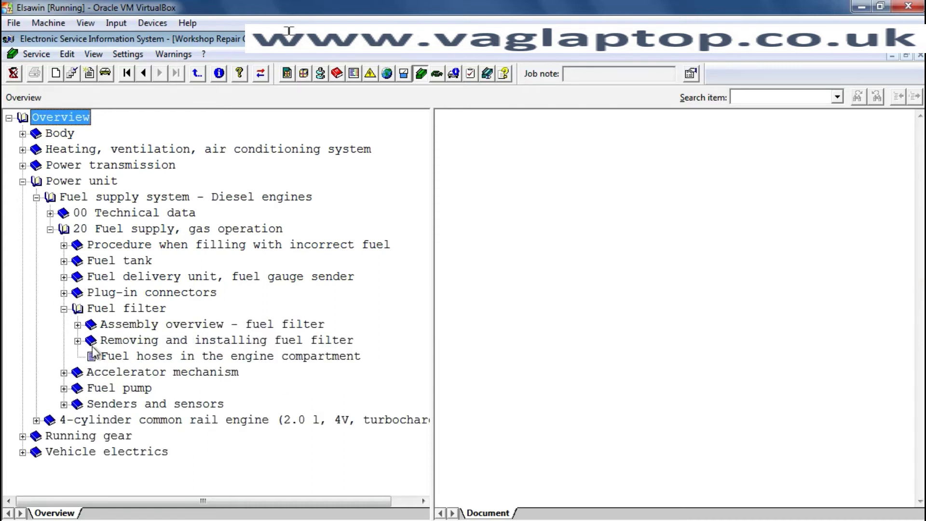
left_click(111, 354)
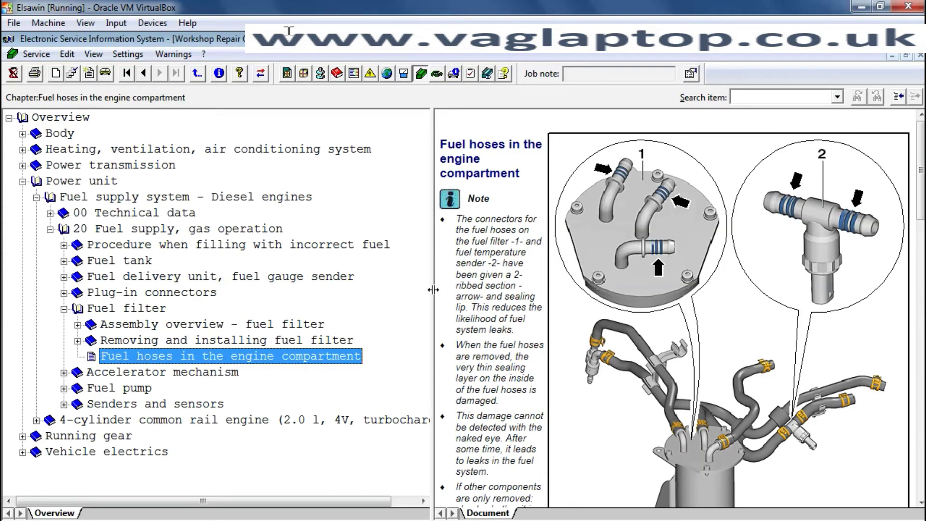
left_click_drag(432, 289, 152, 222)
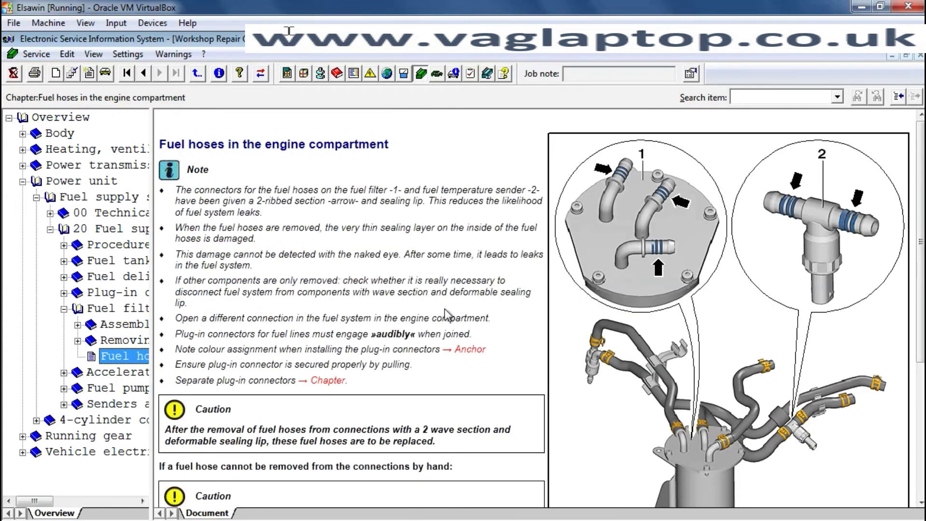
left_click(598, 447)
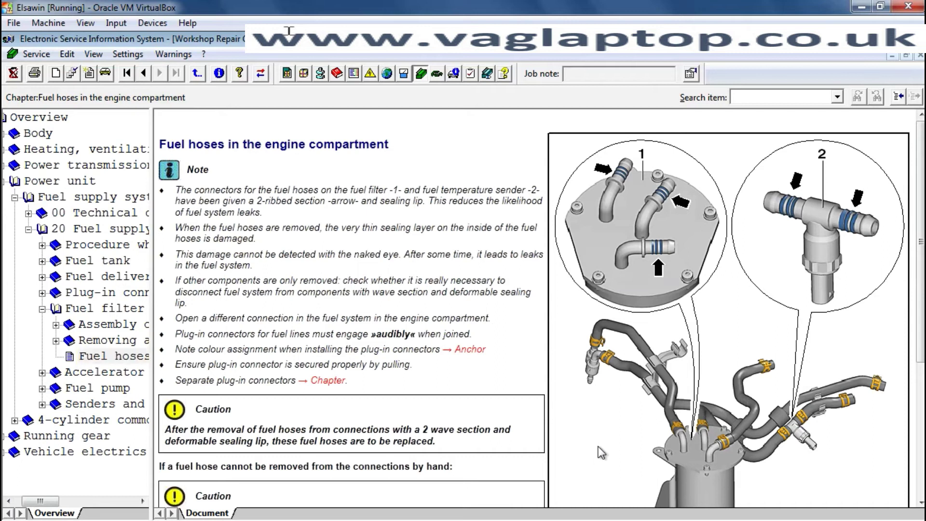
scroll(597, 447, "down", 5)
scroll(600, 447, "down", 1)
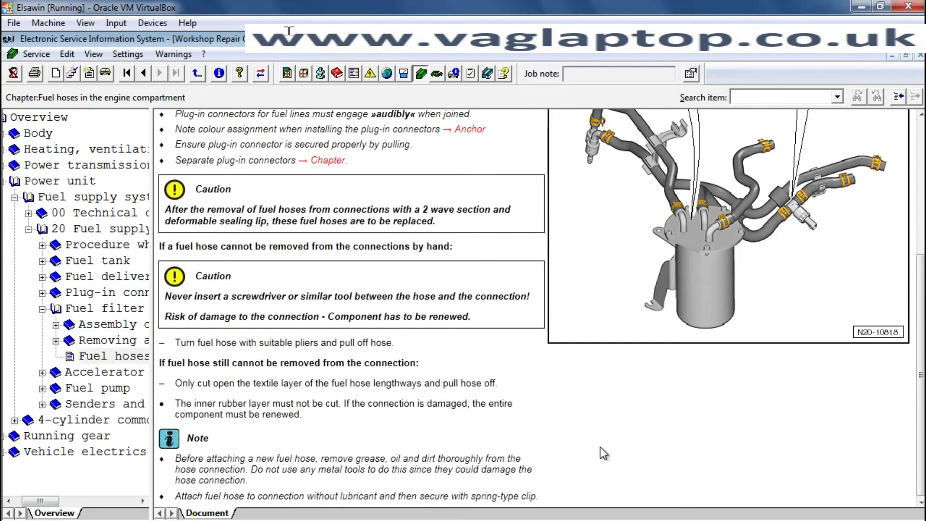
scroll(601, 447, "up", 3)
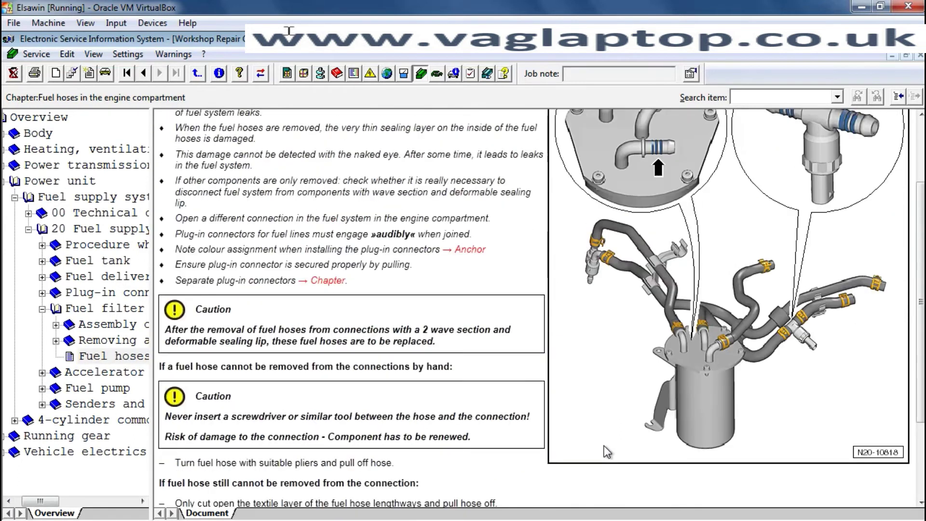
scroll(603, 446, "up", 3)
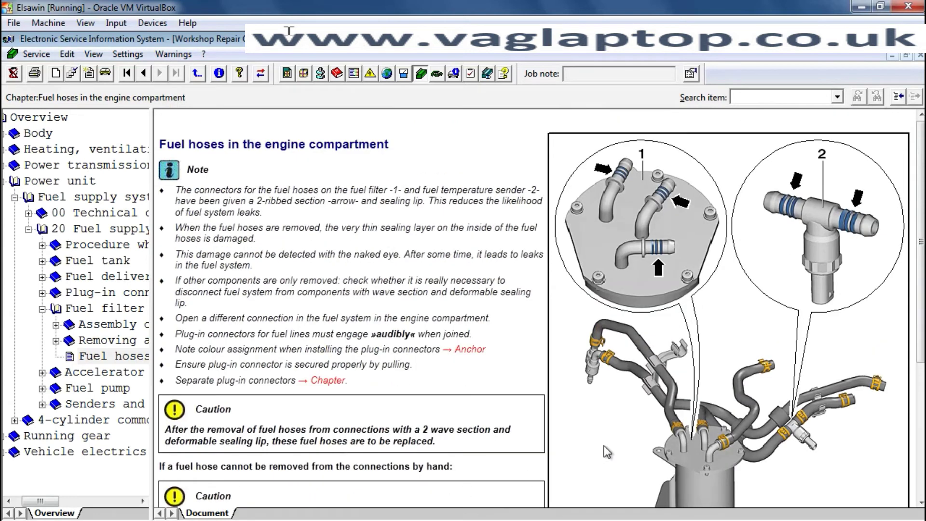
scroll(603, 446, "down", 5)
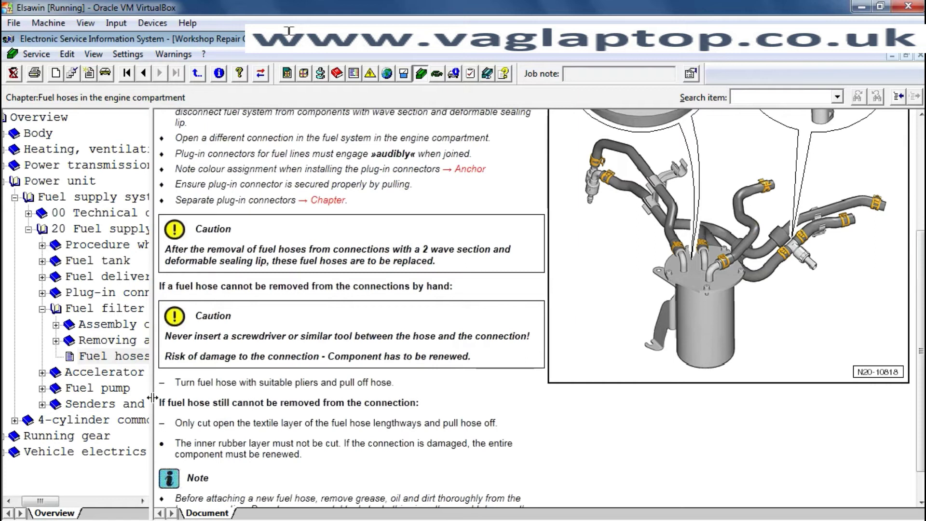
left_click_drag(425, 389, 448, 390)
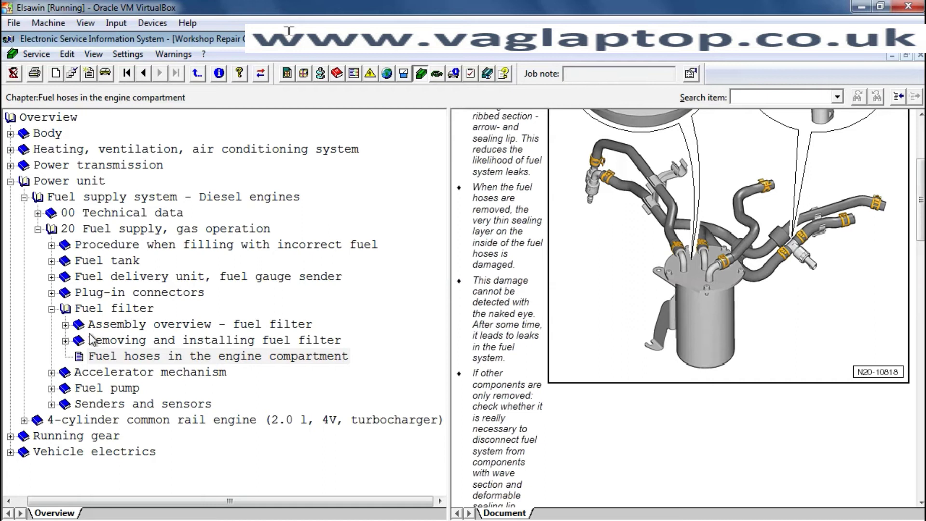
- Open the Fuel pump G6 current consumption check and scroll through its test steps
left_click(51, 309)
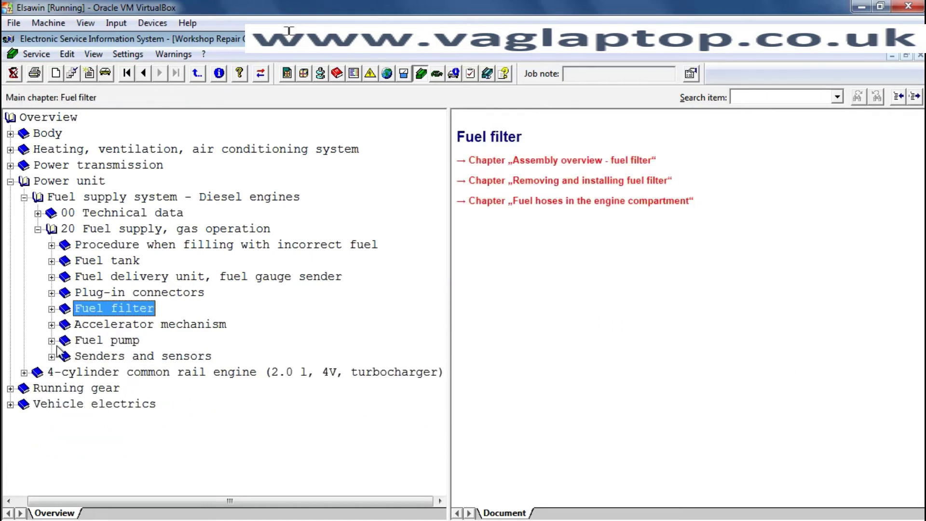
left_click(52, 340)
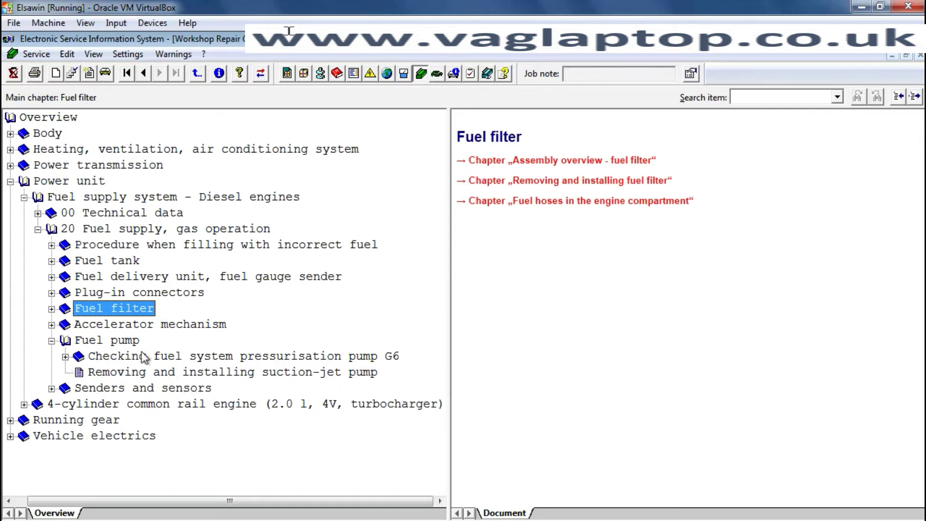
left_click(65, 357)
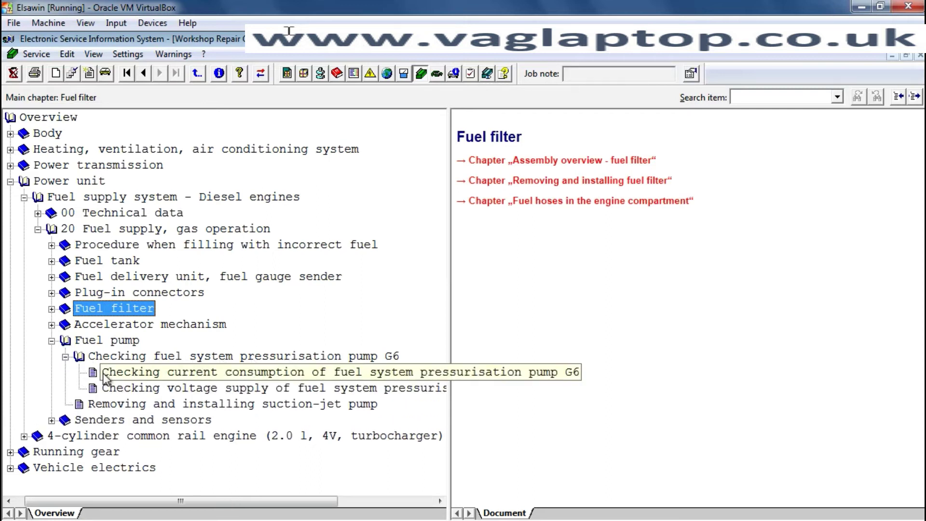
left_click(106, 375)
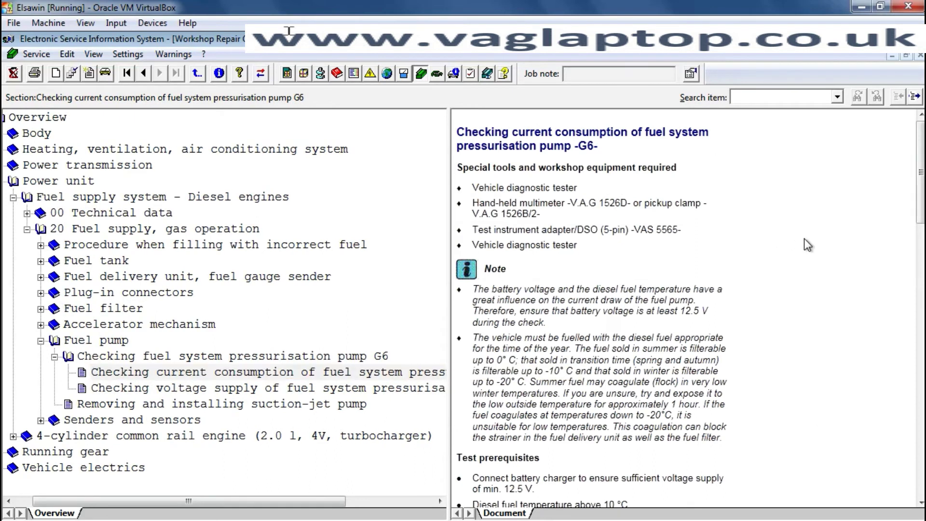
scroll(804, 238, "down", 10)
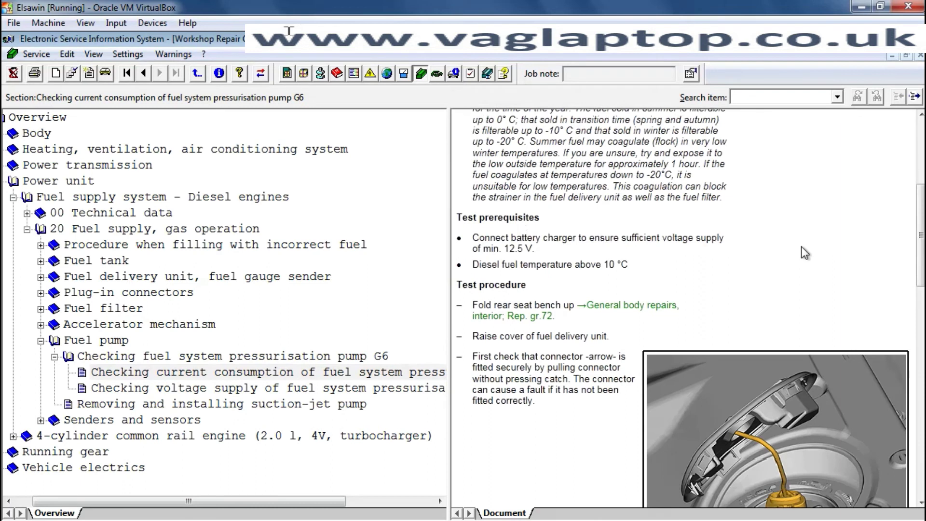
scroll(801, 248, "down", 5)
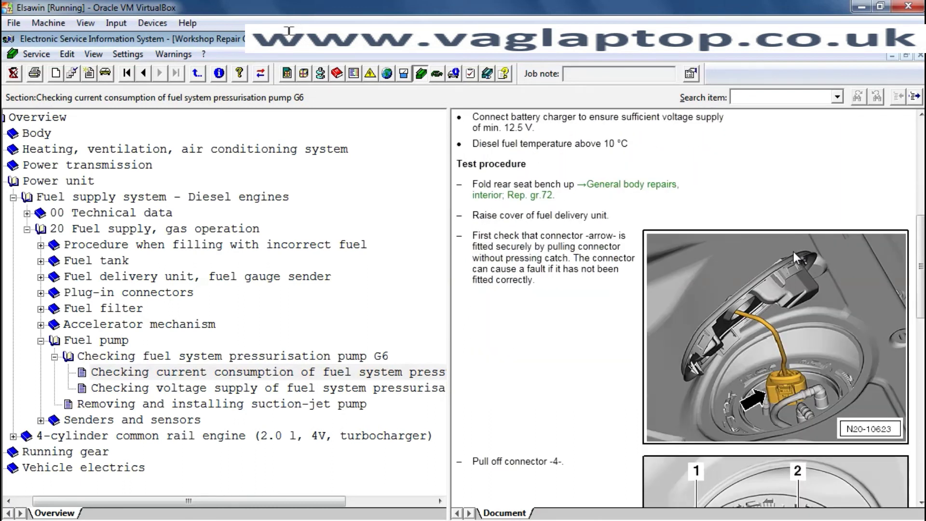
scroll(792, 253, "down", 9)
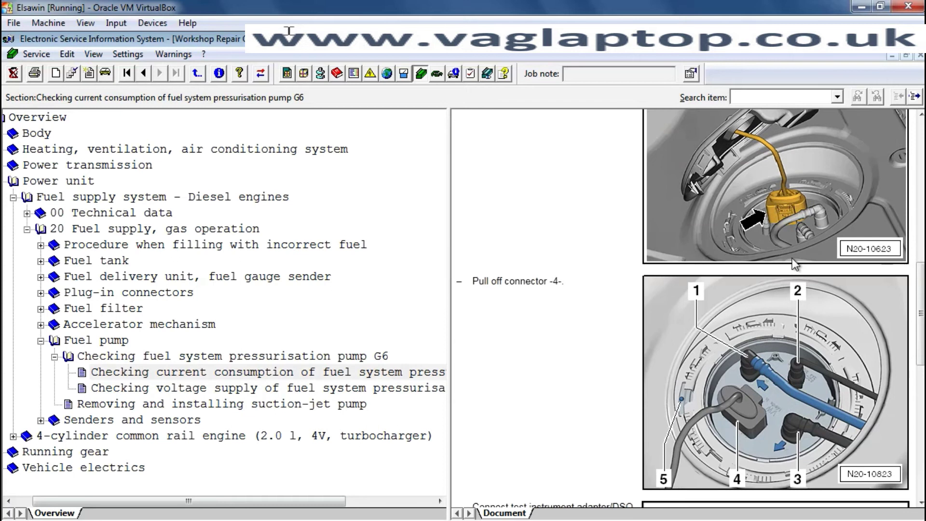
scroll(792, 258, "down", 8)
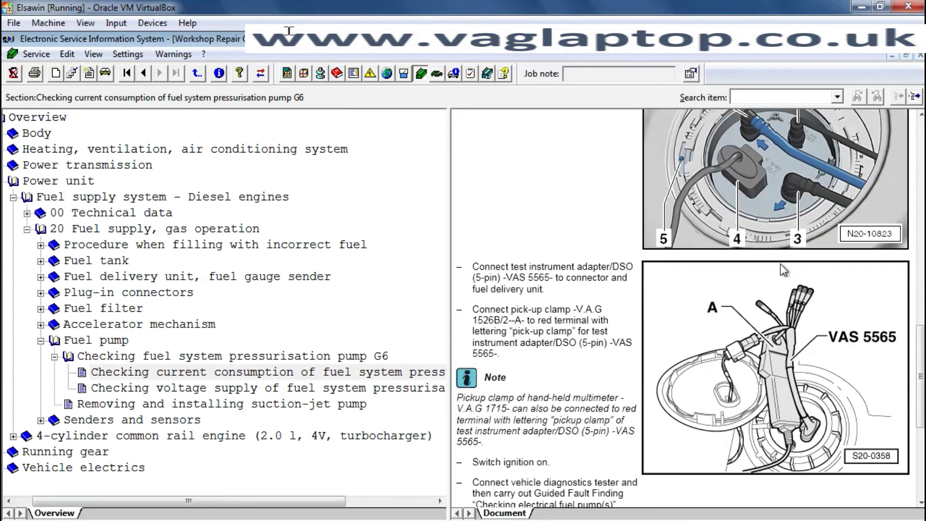
scroll(780, 264, "down", 5)
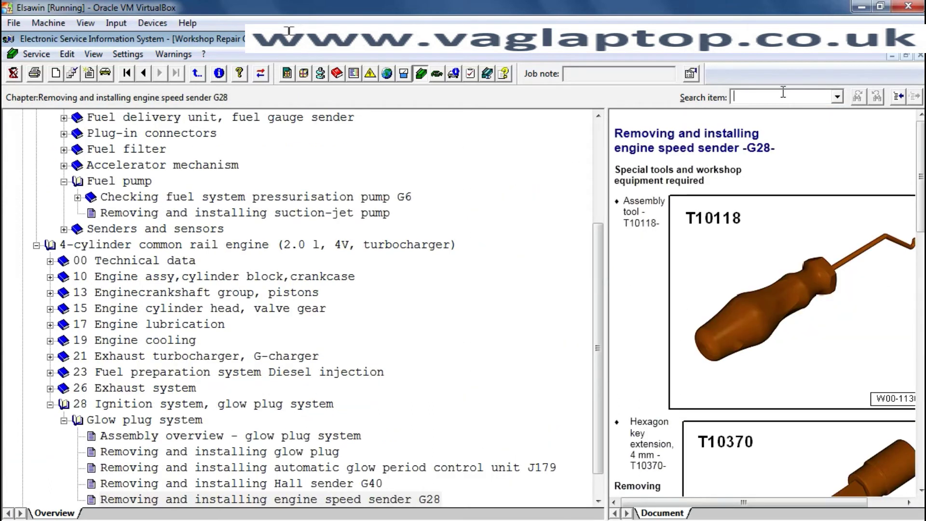
- Search the manual for J179 from the beginning and widen the J179 removal page
left_click(783, 91)
type("J179")
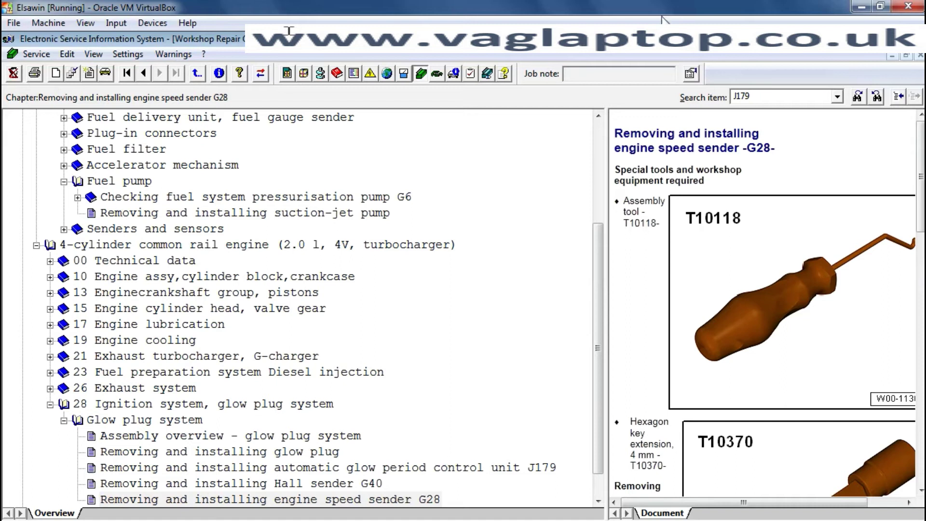
left_click(858, 96)
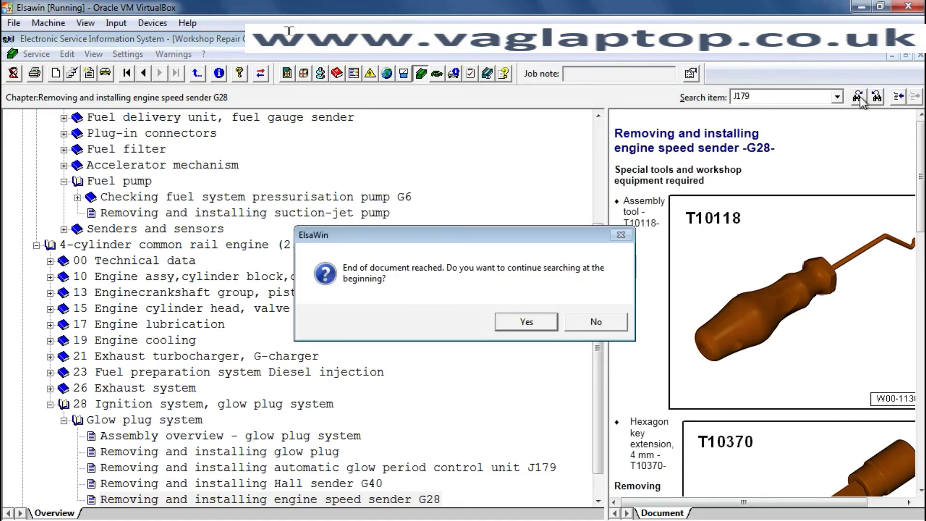
left_click(536, 319)
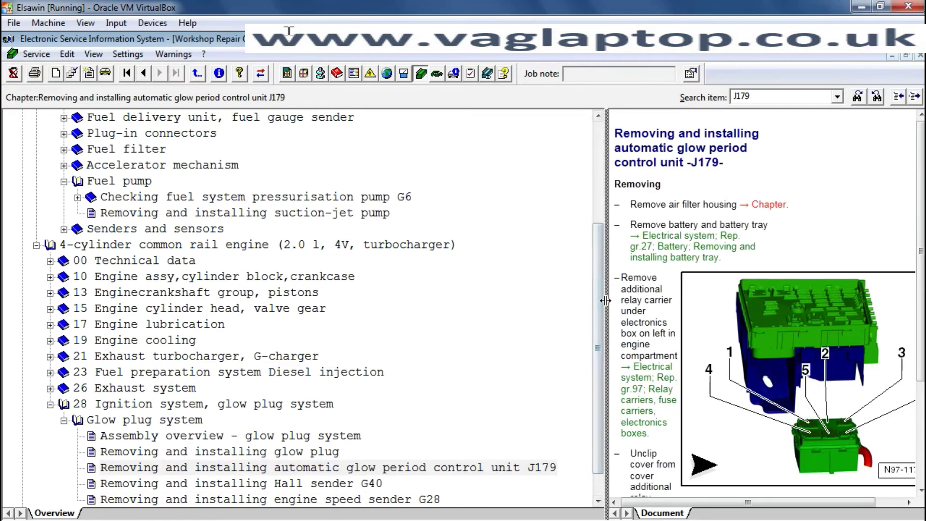
left_click_drag(605, 300, 314, 300)
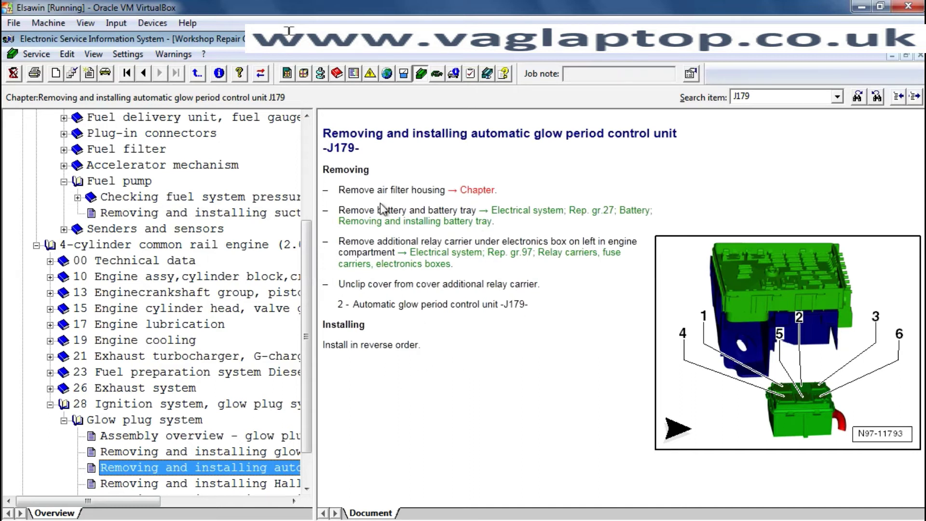
- Follow the air filter housing chapter link to the CC procedure and scroll through it
left_click(478, 191)
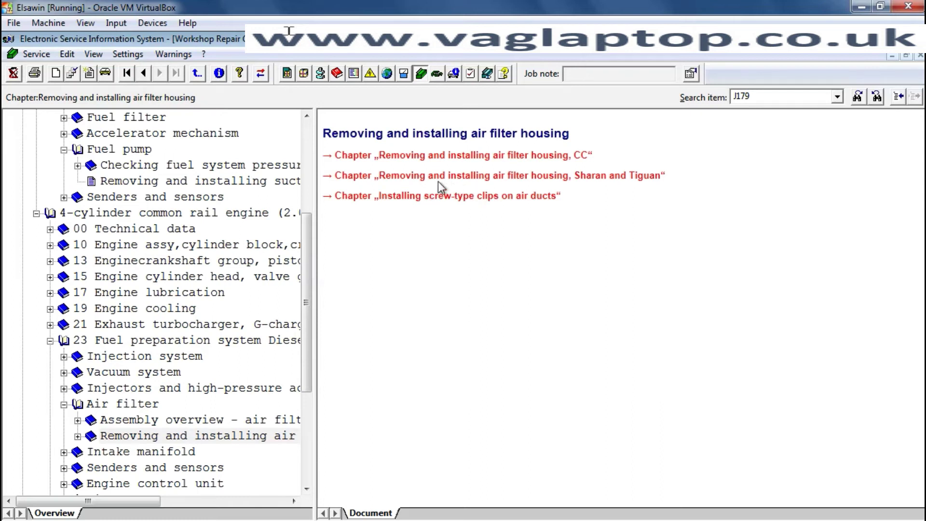
left_click(500, 153)
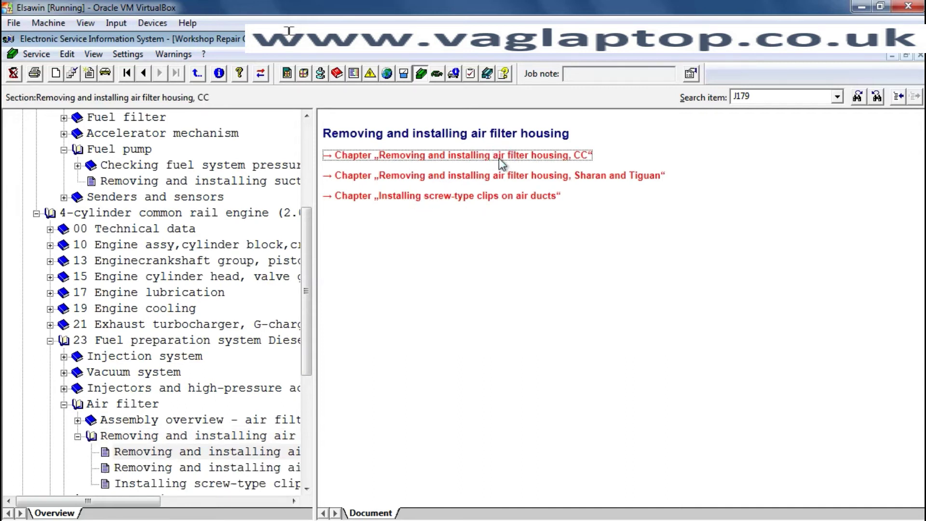
scroll(497, 164, "down", 1)
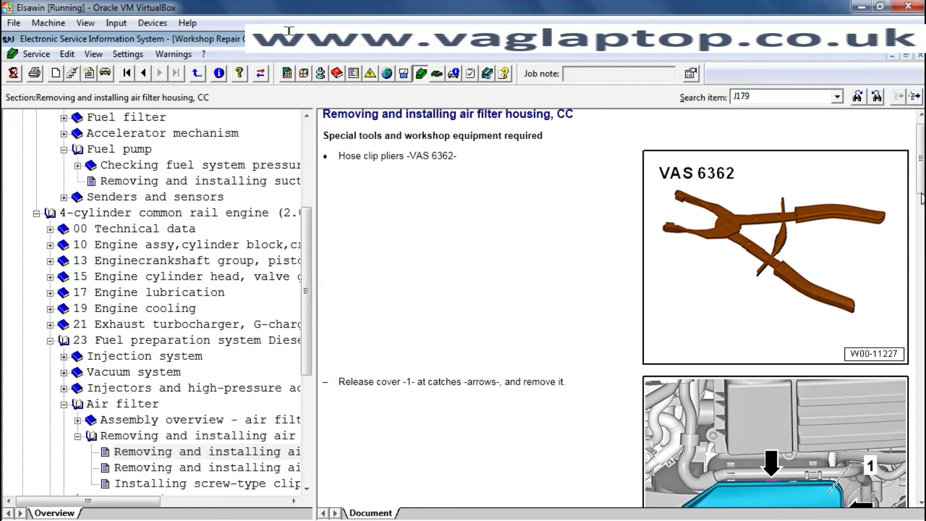
scroll(911, 219, "down", 3)
scroll(911, 220, "down", 9)
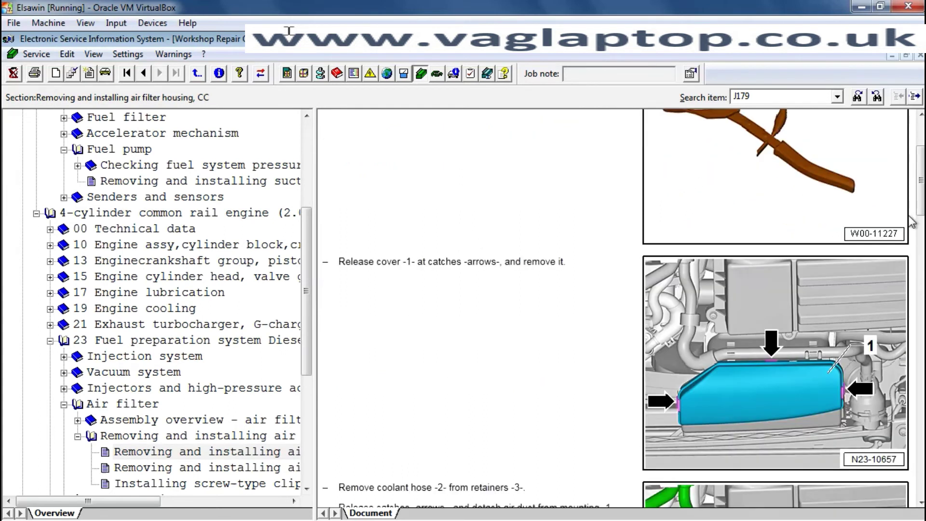
scroll(911, 220, "down", 12)
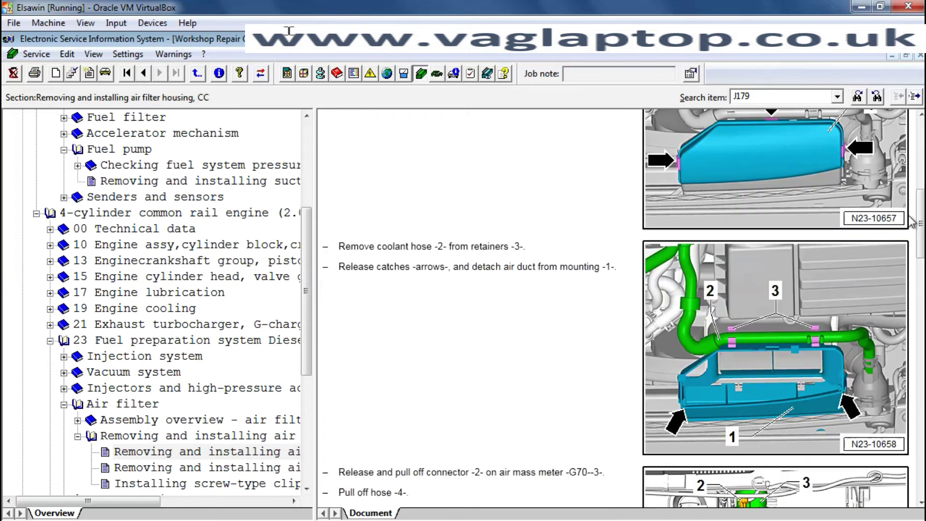
scroll(911, 222, "down", 6)
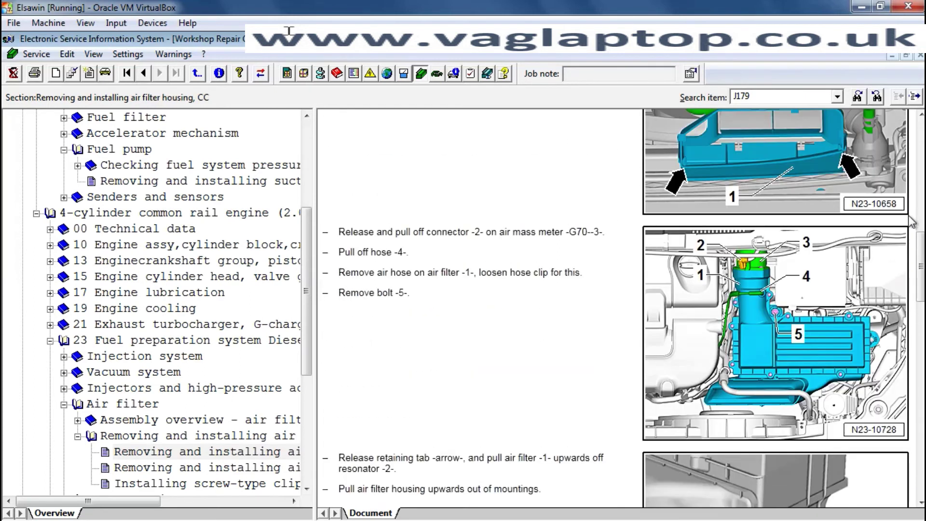
scroll(911, 222, "down", 6)
scroll(911, 221, "down", 6)
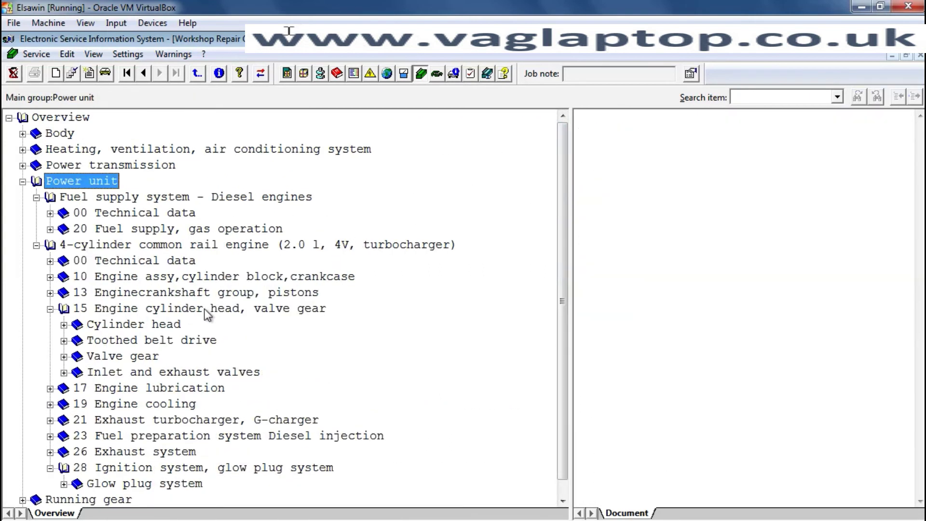
- Expand 15 Engine cylinder head, valve gear, then Toothed belt drive and Removing and installing toothed belt guard
left_click(50, 309)
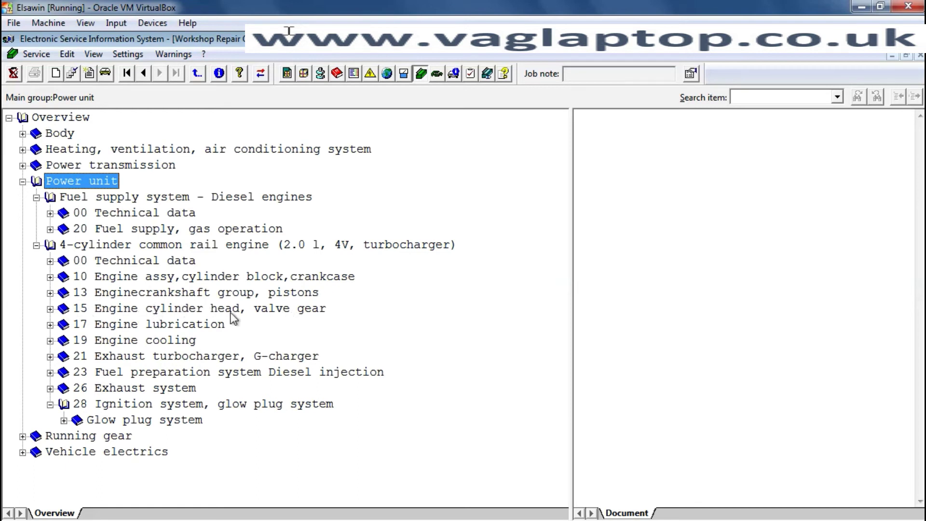
left_click(50, 308)
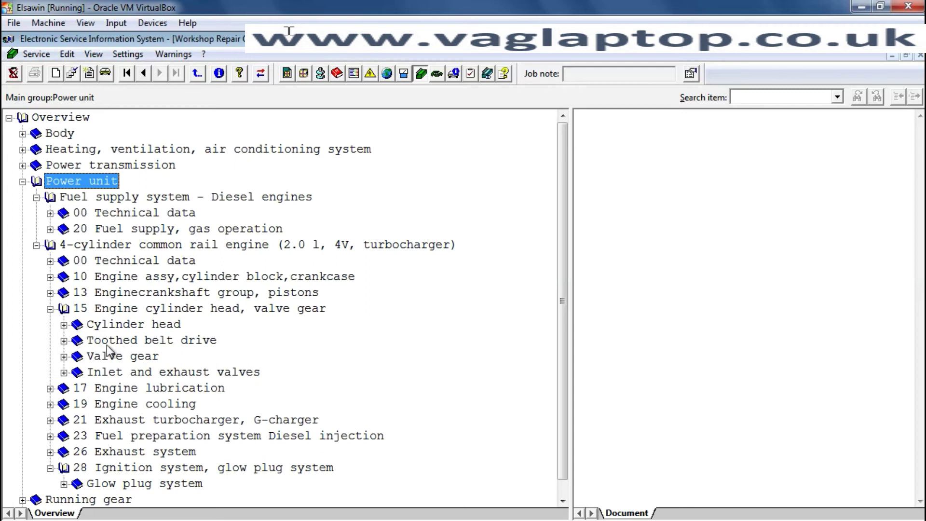
left_click(64, 340)
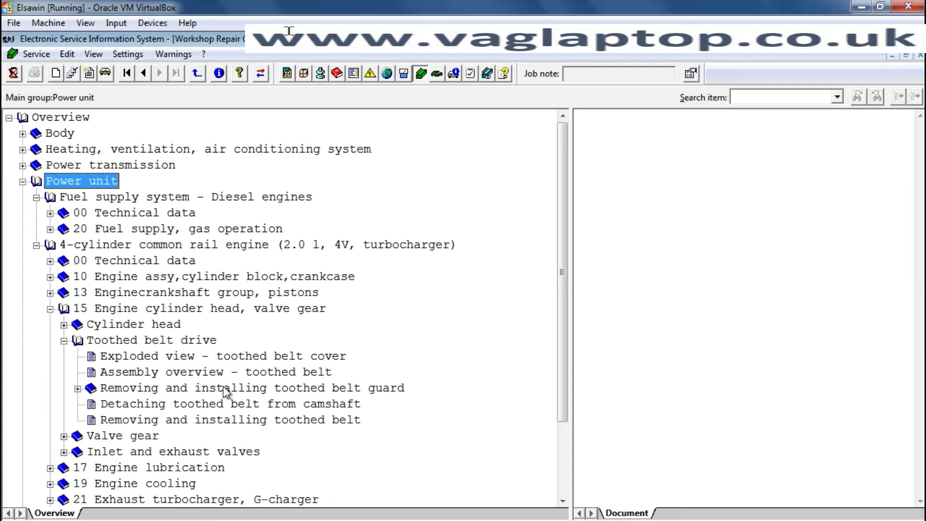
left_click(77, 388)
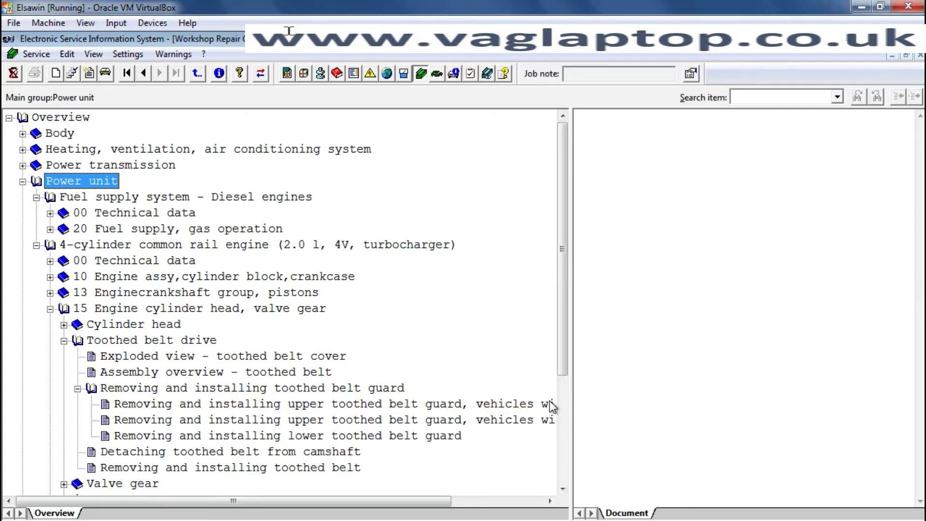
- Open the upper toothed belt guard (without SCR) procedure, widen the pane, and scroll to Specified torque
left_click(504, 403)
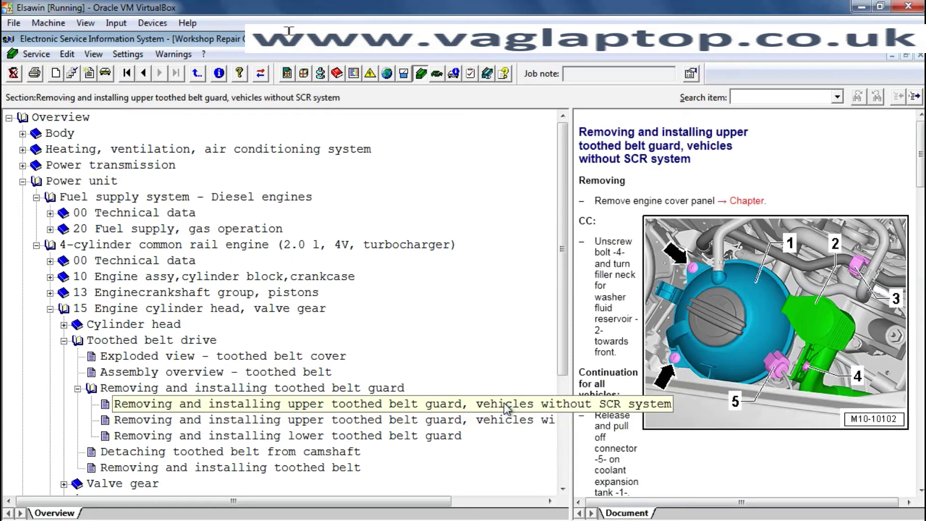
left_click_drag(570, 336, 190, 312)
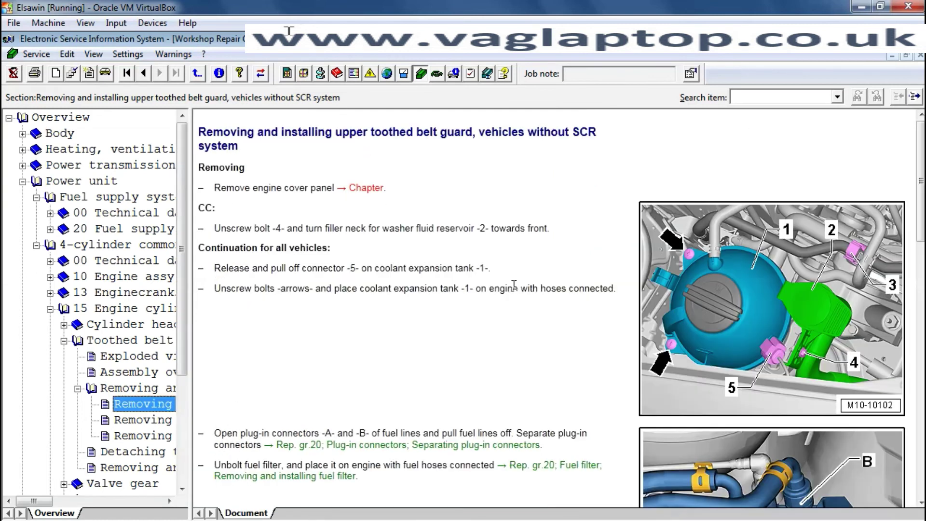
scroll(551, 300, "down", 2)
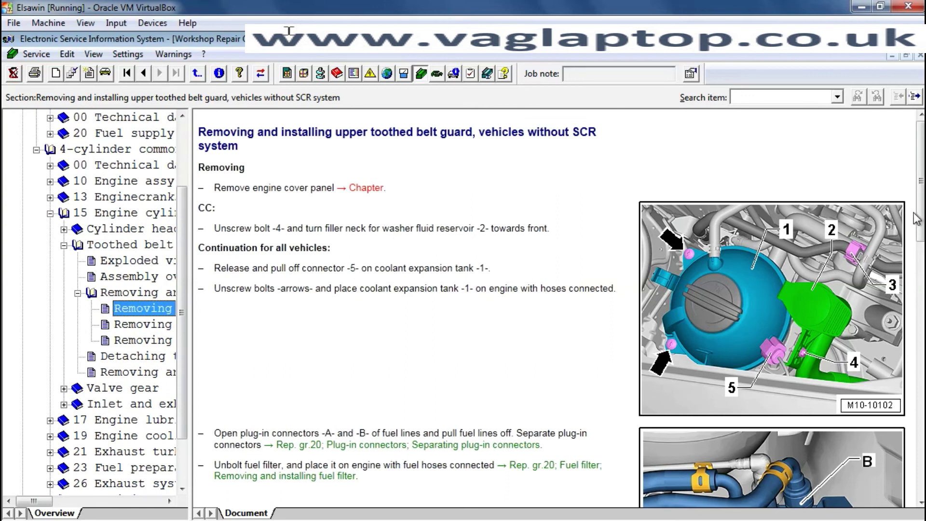
scroll(921, 502, "down", 5)
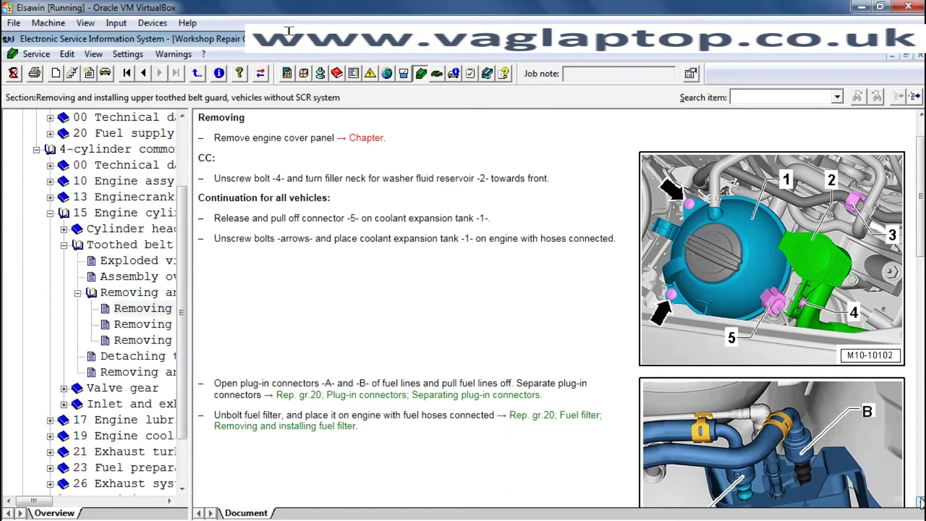
scroll(921, 502, "down", 7)
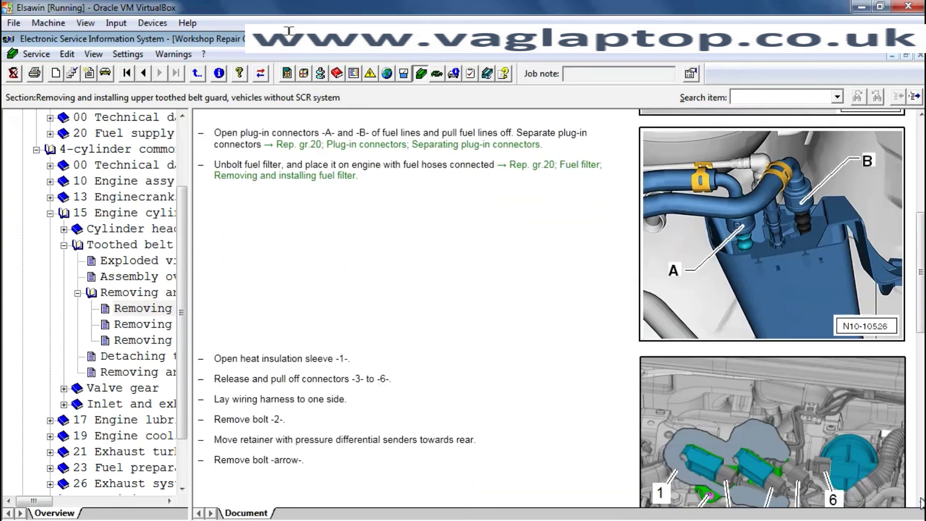
scroll(920, 501, "down", 6)
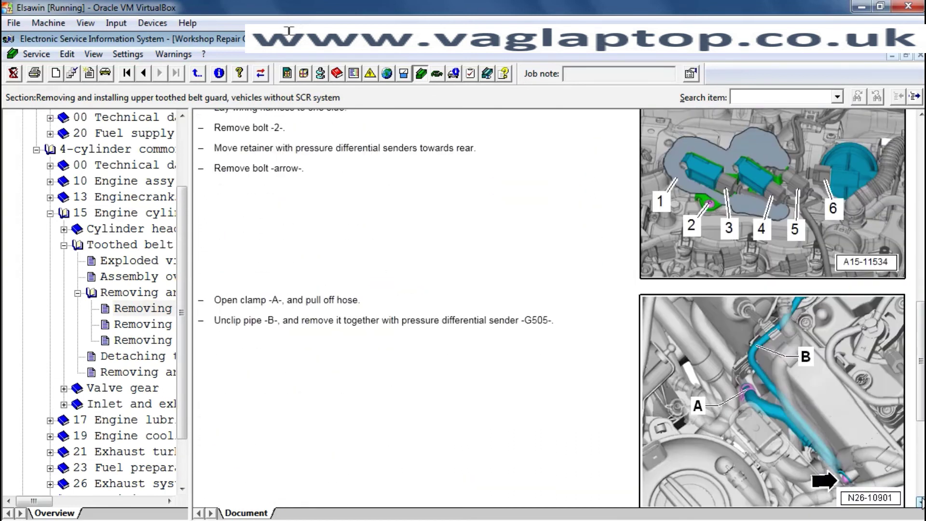
scroll(921, 502, "down", 2)
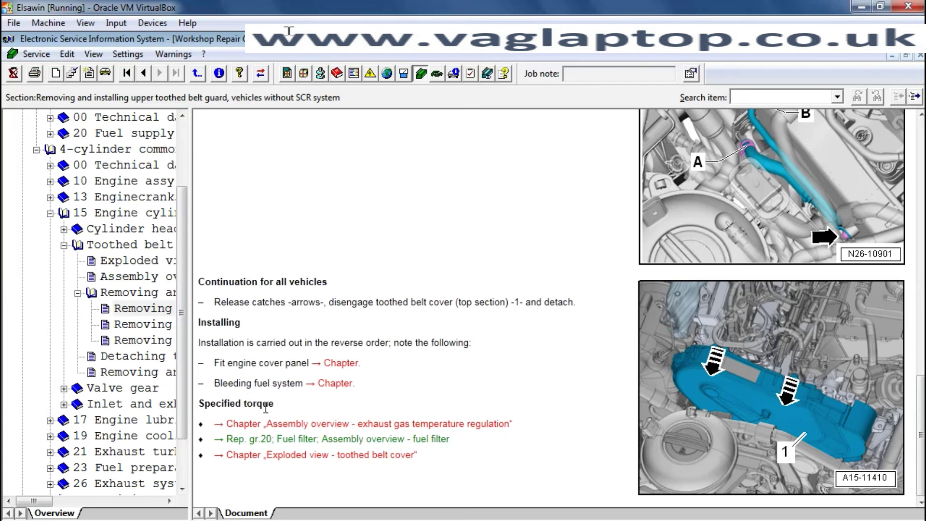
- Open 'Exploded view - toothed belt cover' and scroll to its parts diagram and torque legend
left_click(312, 456)
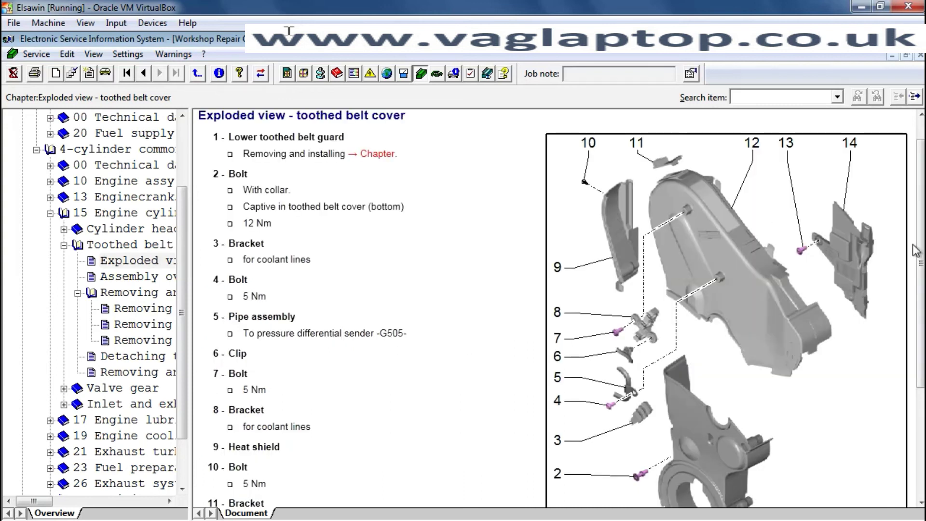
left_click_drag(919, 251, 917, 399)
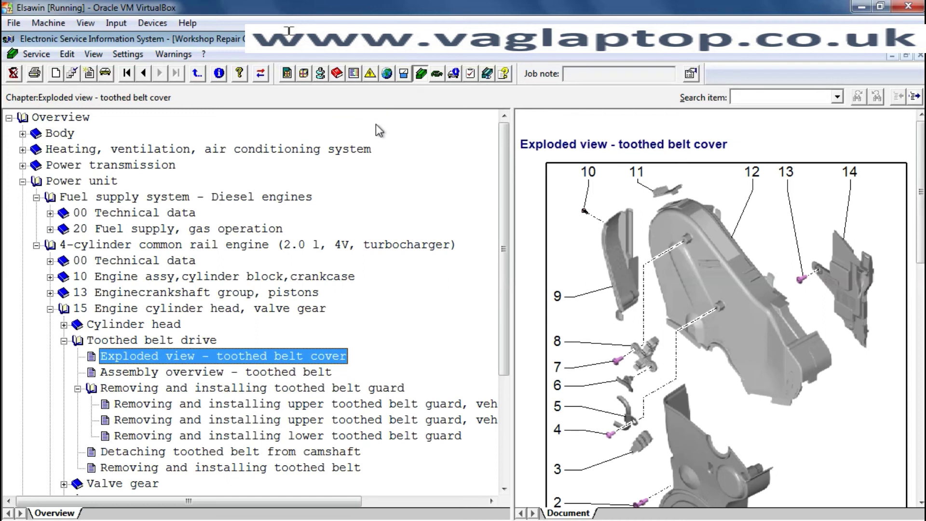
- In Repair Operation List/PASS, set sales model 35842Y (Volkswagen CCSPBMT 11) and confirm
left_click(304, 74)
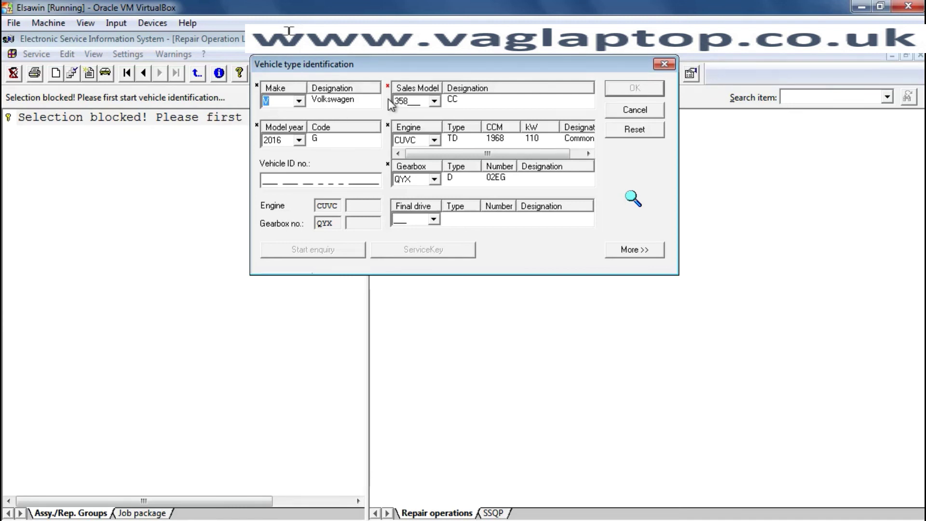
left_click(424, 101)
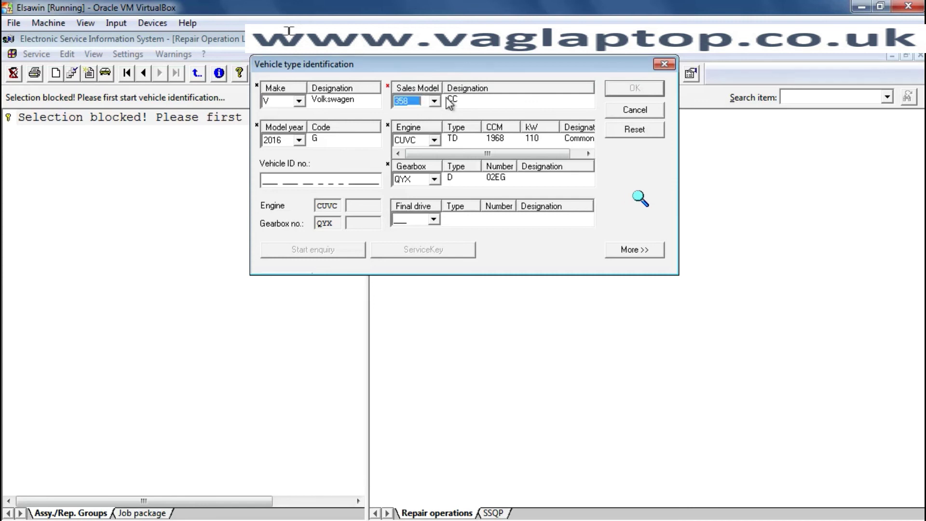
left_click(435, 101)
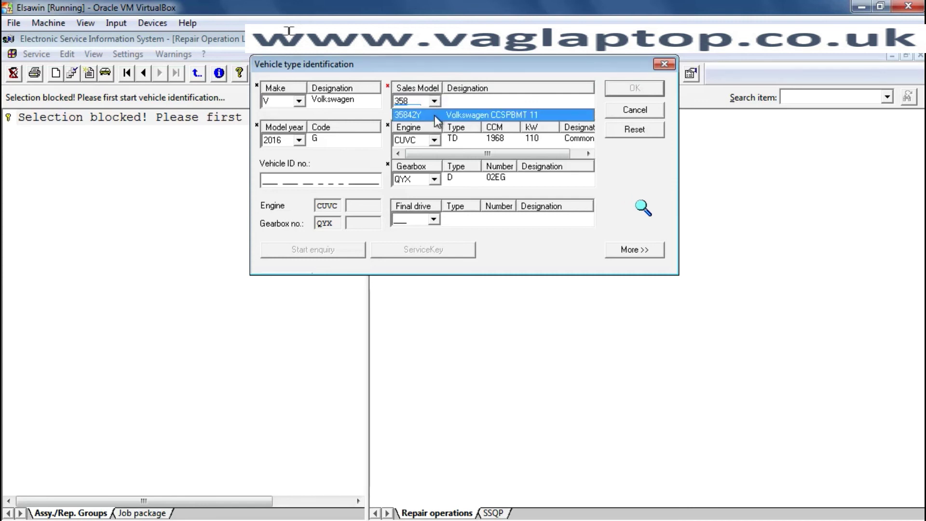
left_click(434, 115)
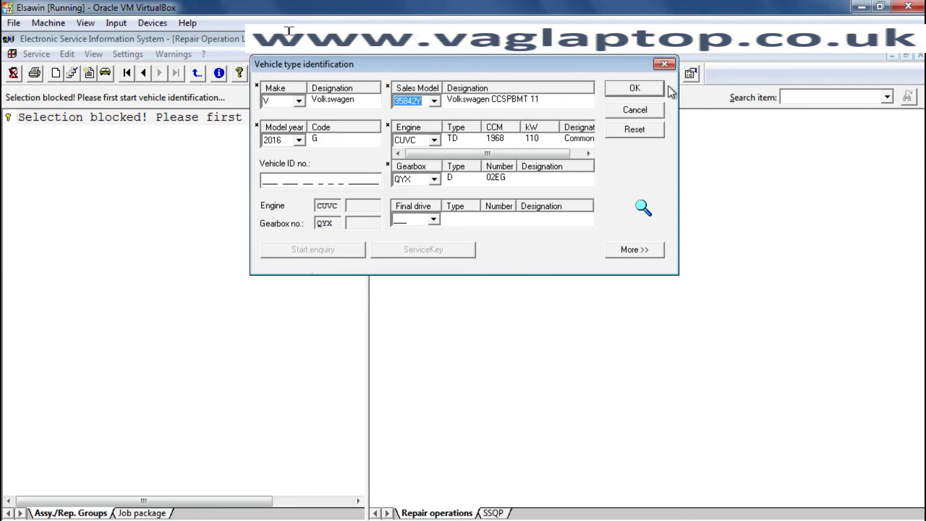
left_click(634, 92)
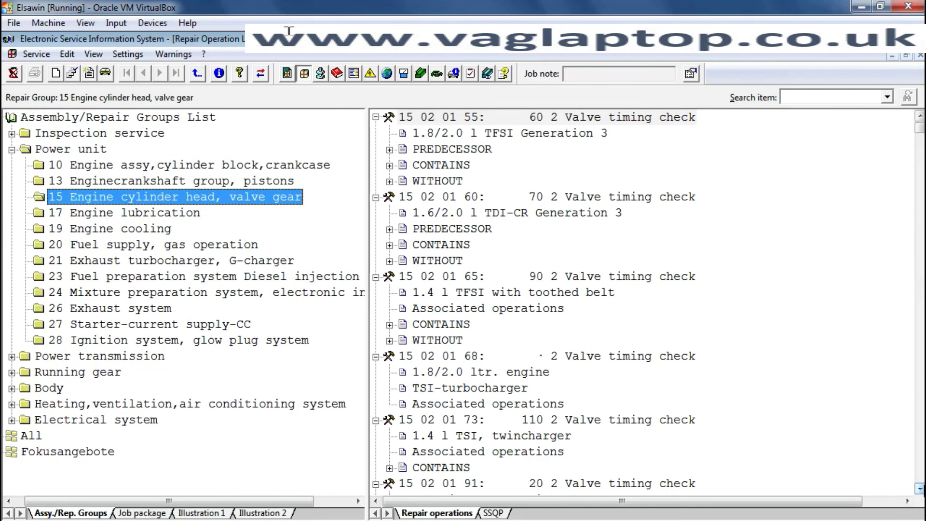
- Scroll down the Repair operations list through the valve timing and camshaft housing repair times
left_click(919, 488)
left_click(919, 488)
left_click(919, 488)
left_click(919, 487)
left_click(919, 488)
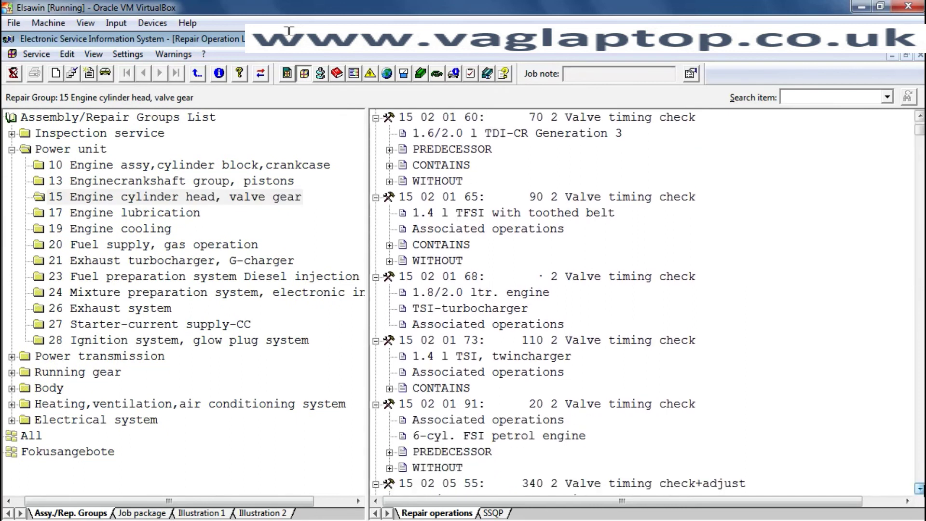
left_click(919, 488)
left_click(918, 488)
left_click(919, 488)
left_click(919, 488)
left_click(919, 488)
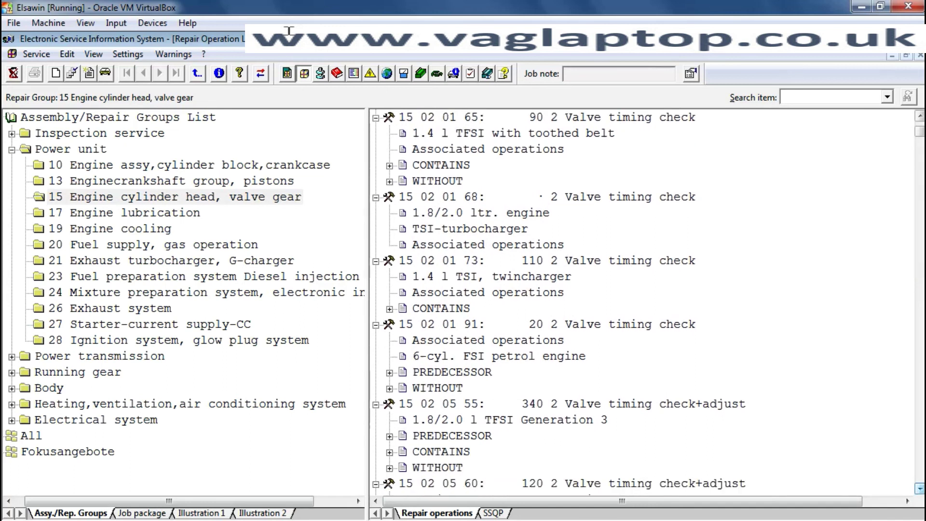
left_click(919, 488)
left_click(919, 488)
left_click(919, 488)
left_click(919, 488)
left_click(919, 487)
left_click(918, 488)
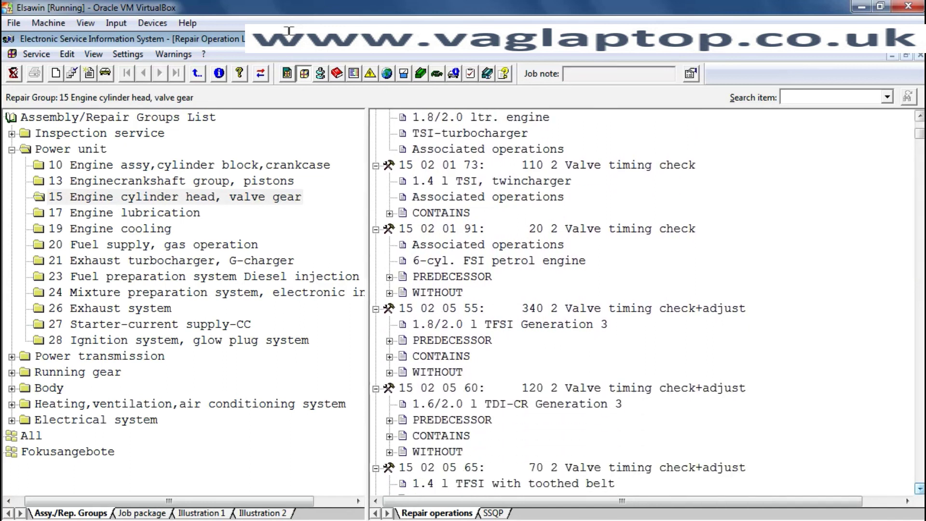
left_click(919, 488)
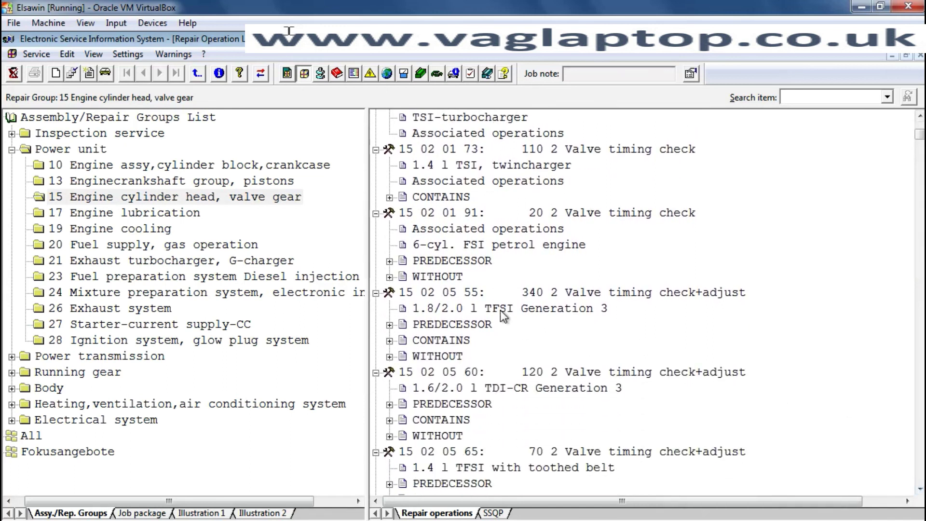
left_click(919, 488)
left_click(918, 488)
left_click(919, 488)
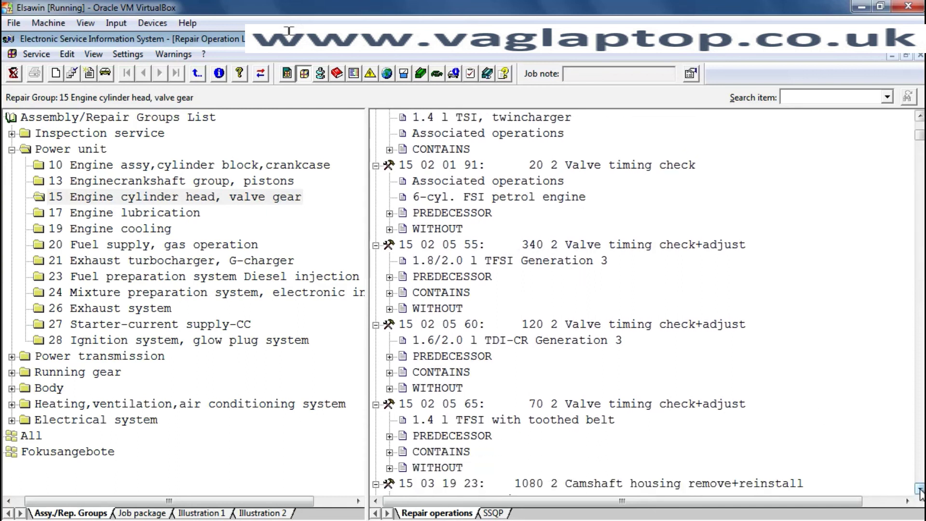
left_click(918, 487)
left_click(919, 488)
left_click(919, 488)
left_click(919, 488)
left_click(919, 488)
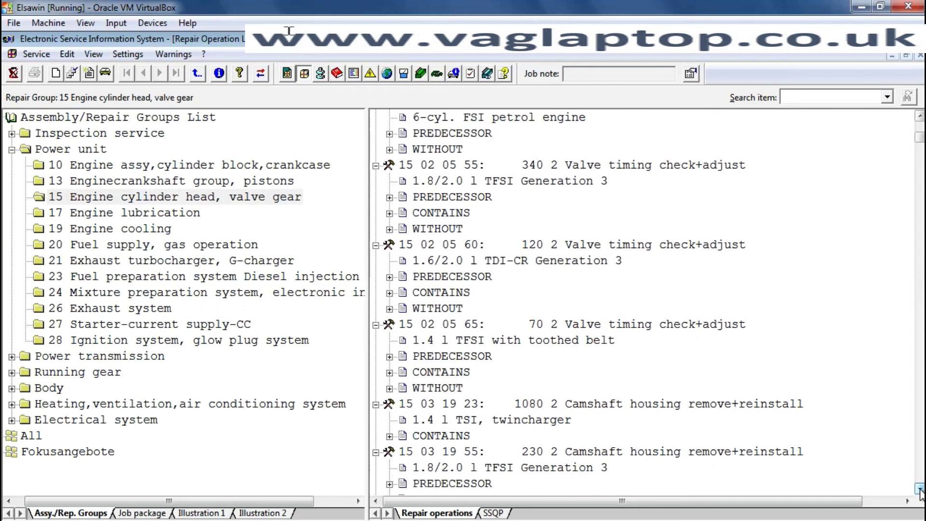
left_click(918, 488)
left_click(919, 488)
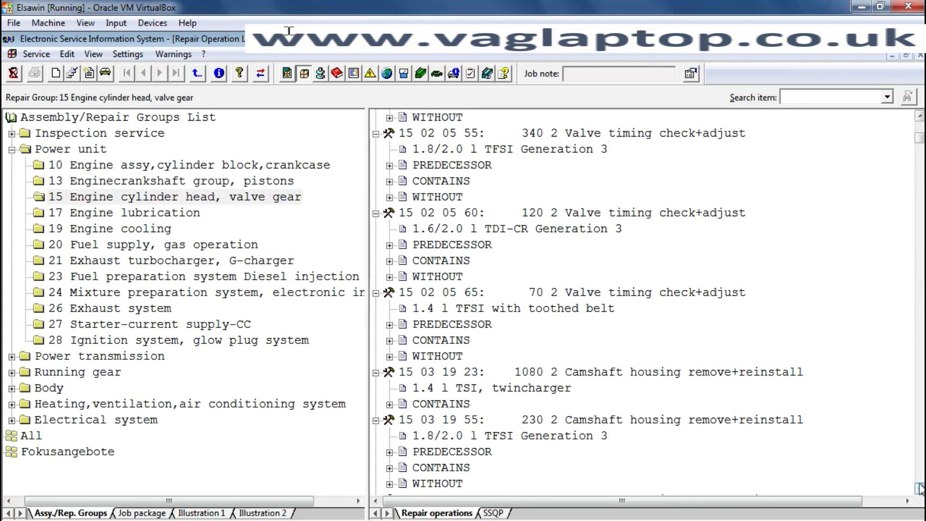
scroll(709, 359, "down", 10)
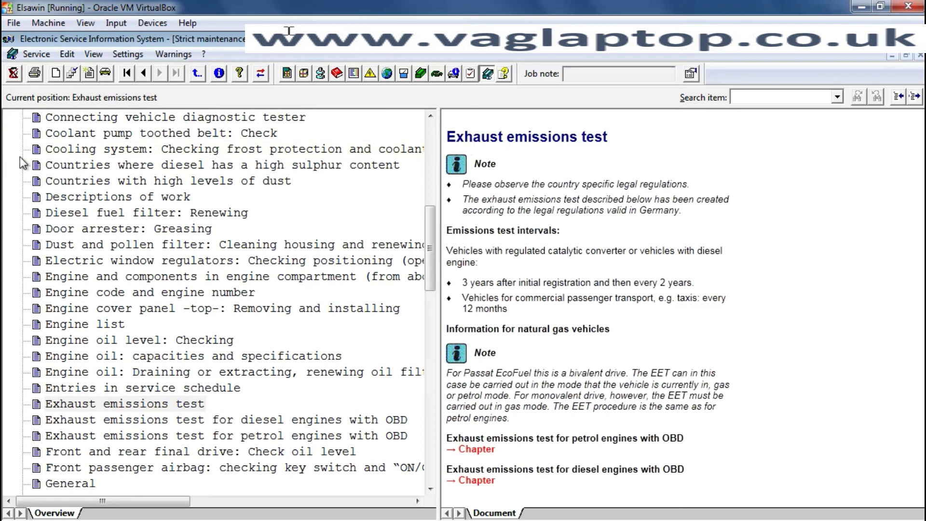
- Start a New Process, closing the maintenance page so all module icons show
left_click(56, 76)
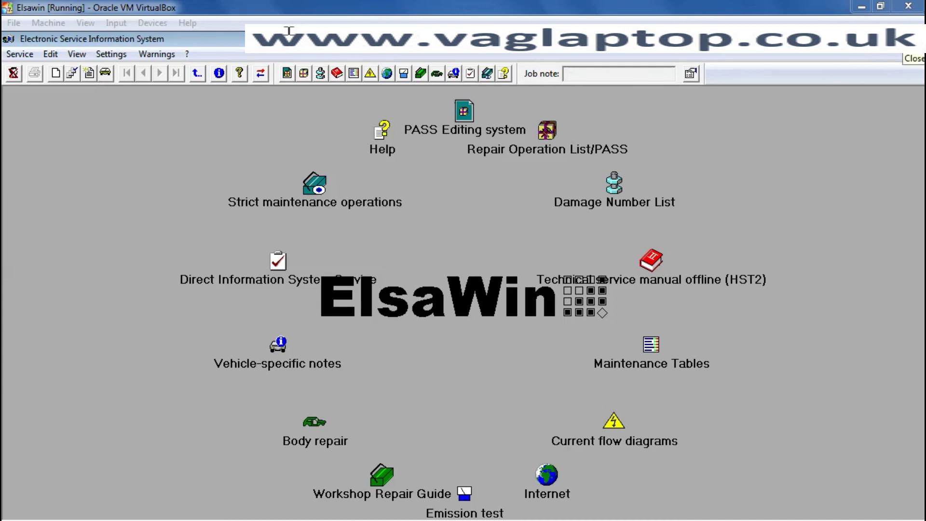
- Close ElsaWin with Alt+F4 and send the Elsawin virtual machine a shutdown signal
key("alt+F4")
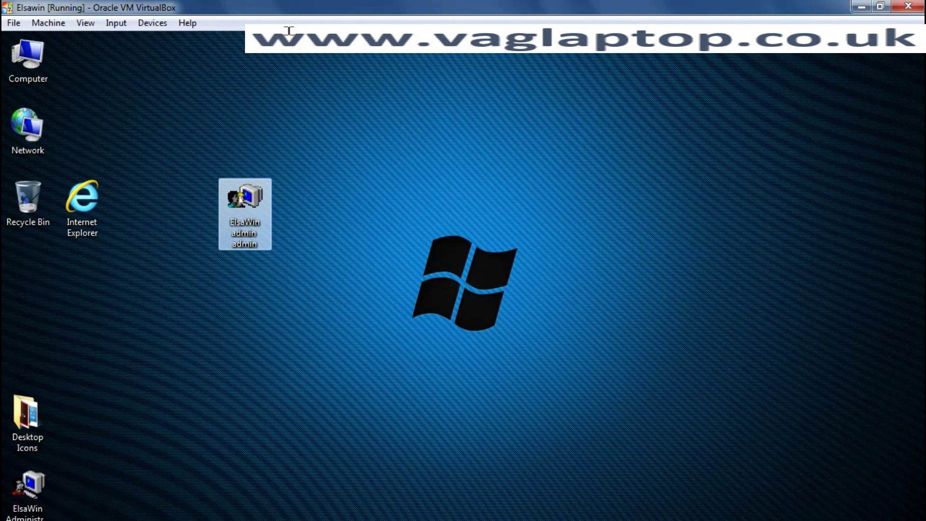
left_click(908, 7)
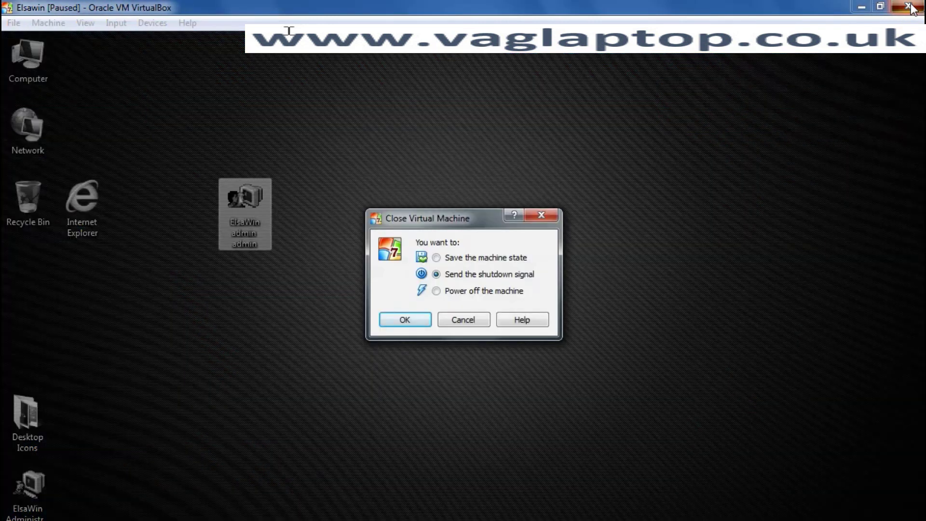
left_click(405, 320)
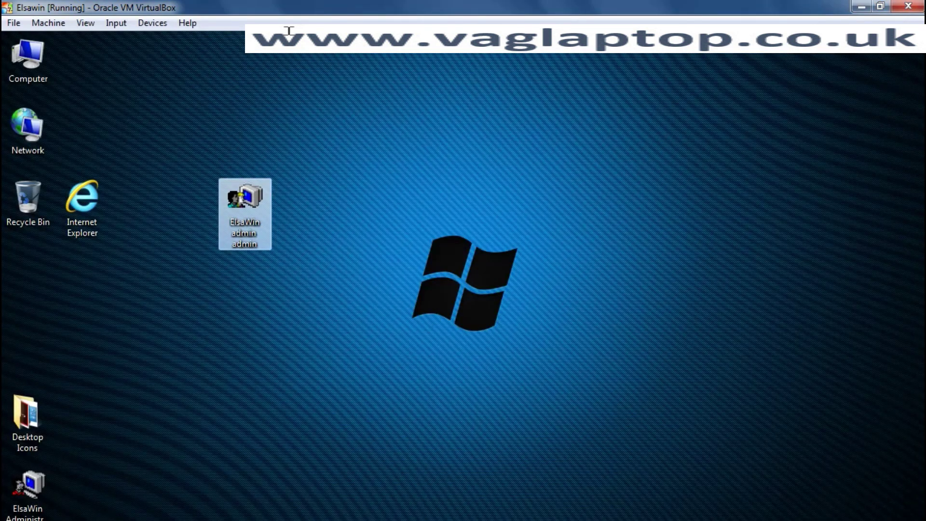
left_click(422, 317)
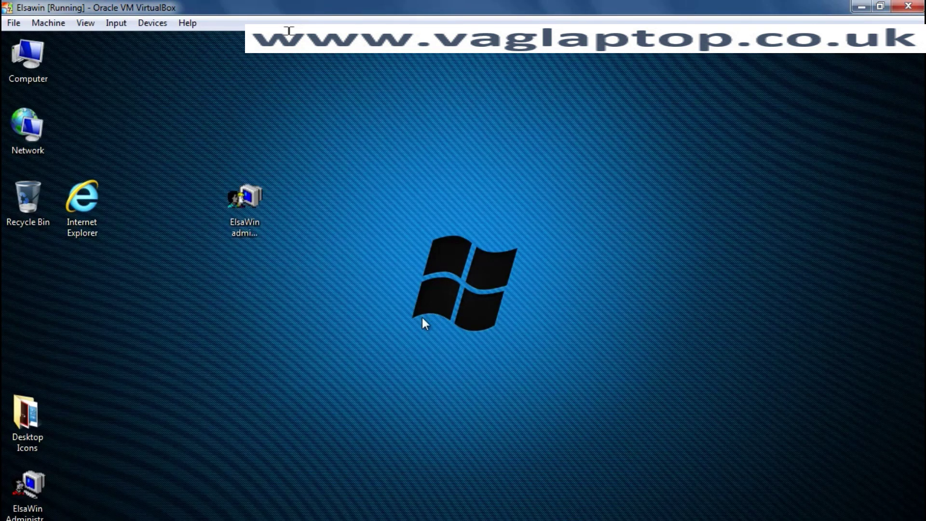